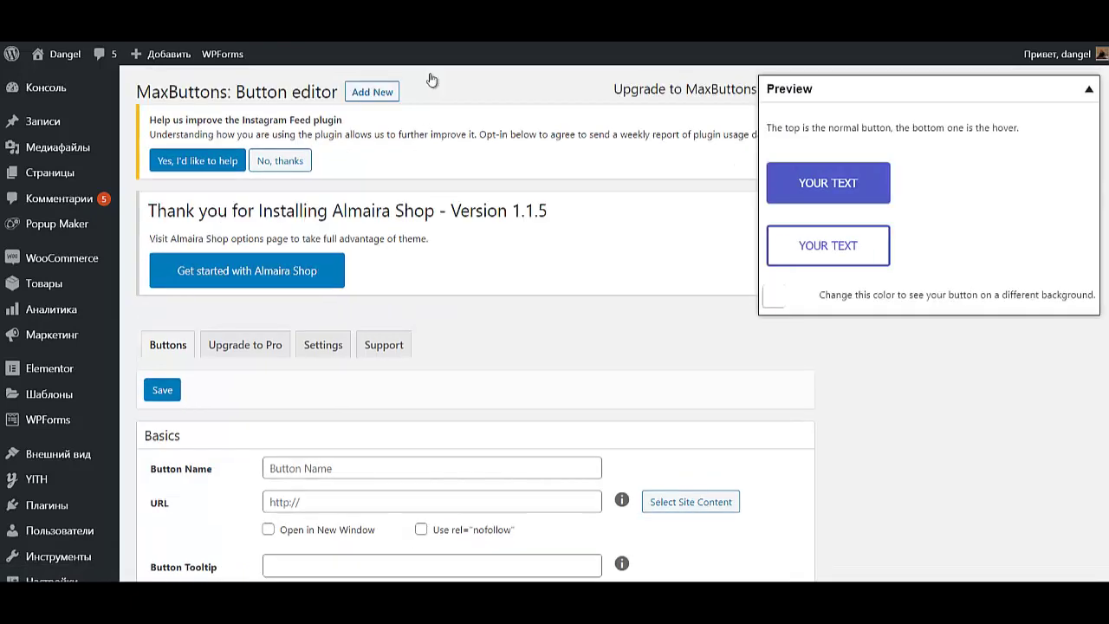
- Name the new button КОНСУЛЬТАЦИЯ in its basic settings
scroll(431, 78, "down", 3)
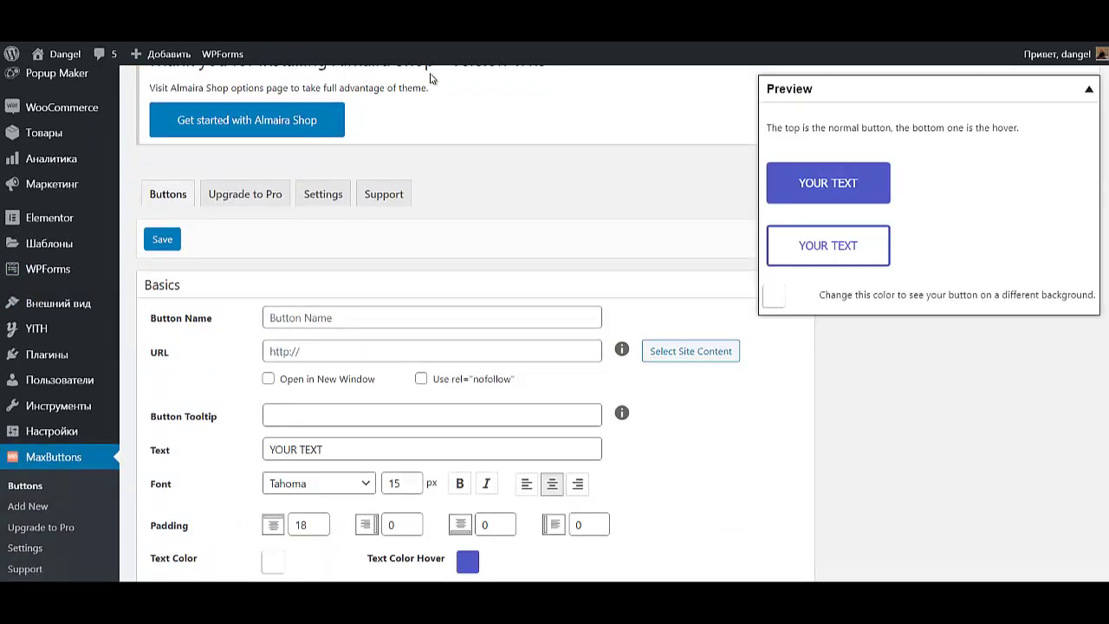
scroll(431, 78, "down", 3)
scroll(431, 77, "up", 2)
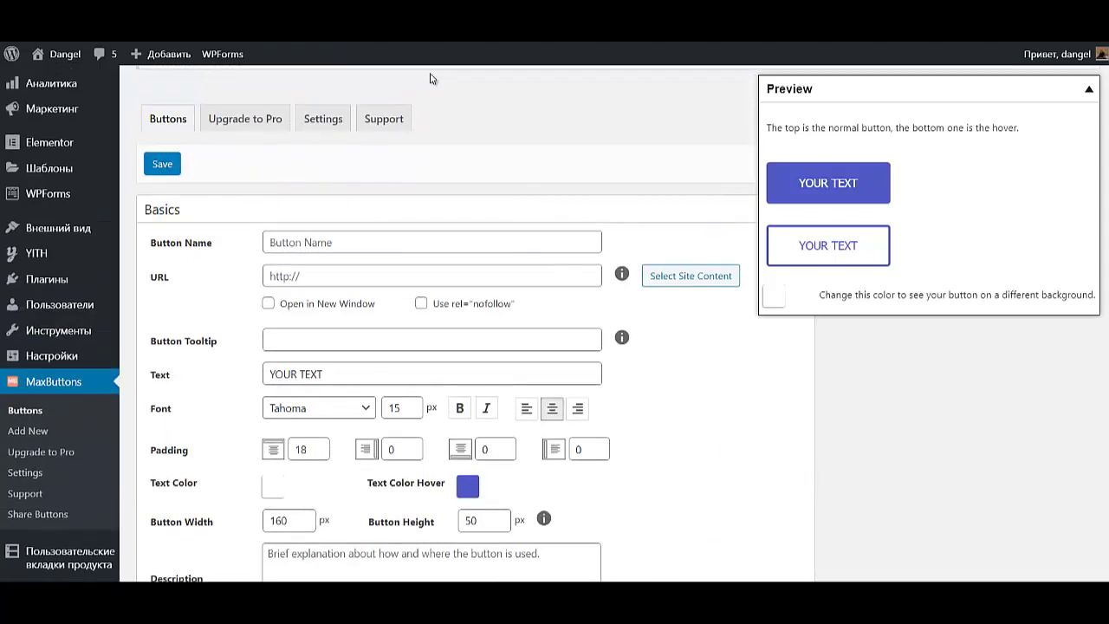
key("Tab")
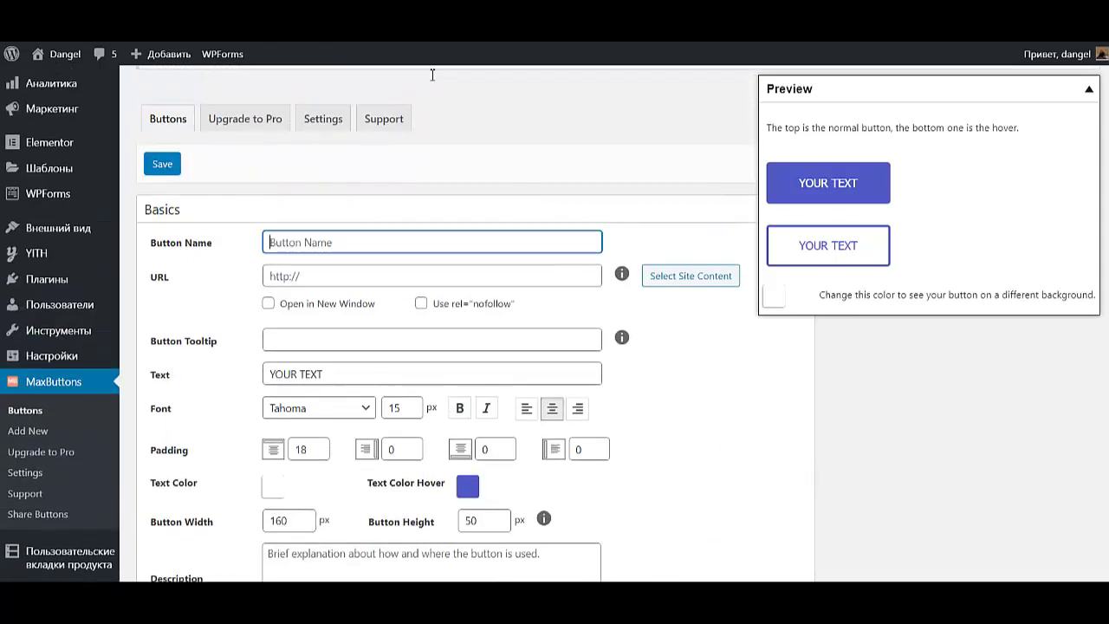
type("КОНСУЛЬТАЦИЯ")
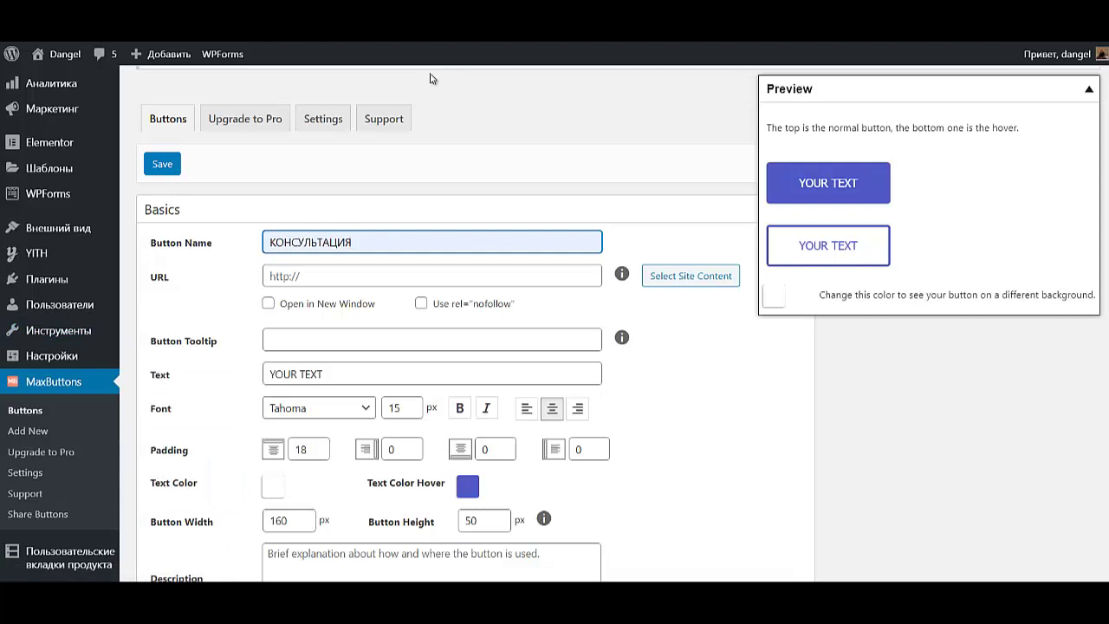
- Replace the button's default display text with КОНСУЛЬТАЦИЯ
left_click(431, 373)
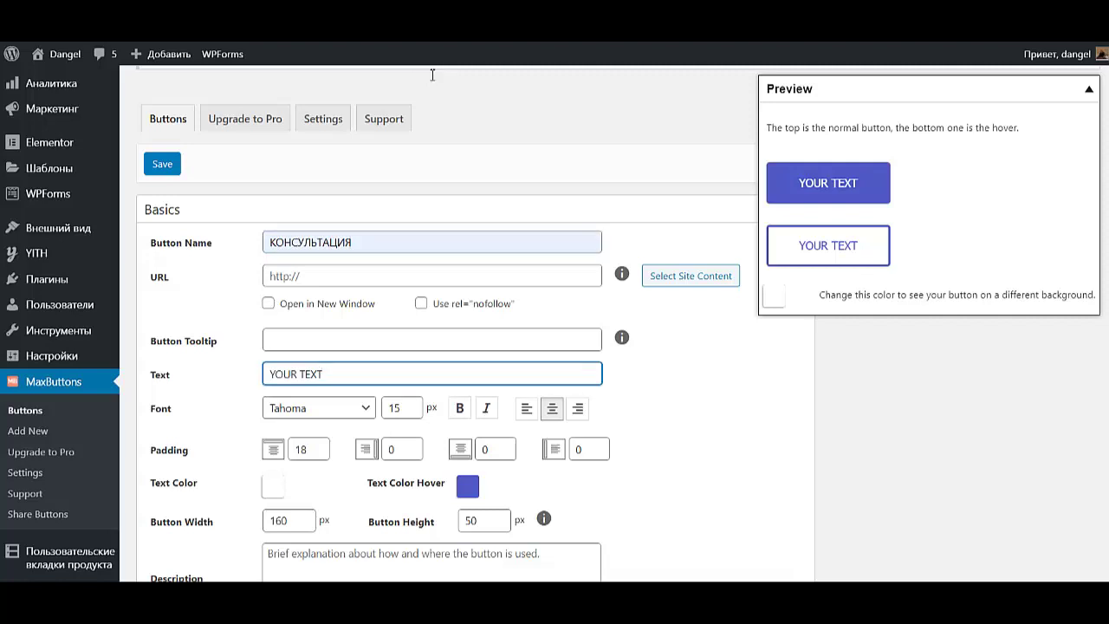
key("ctrl+a")
type("КОН")
key("Down")
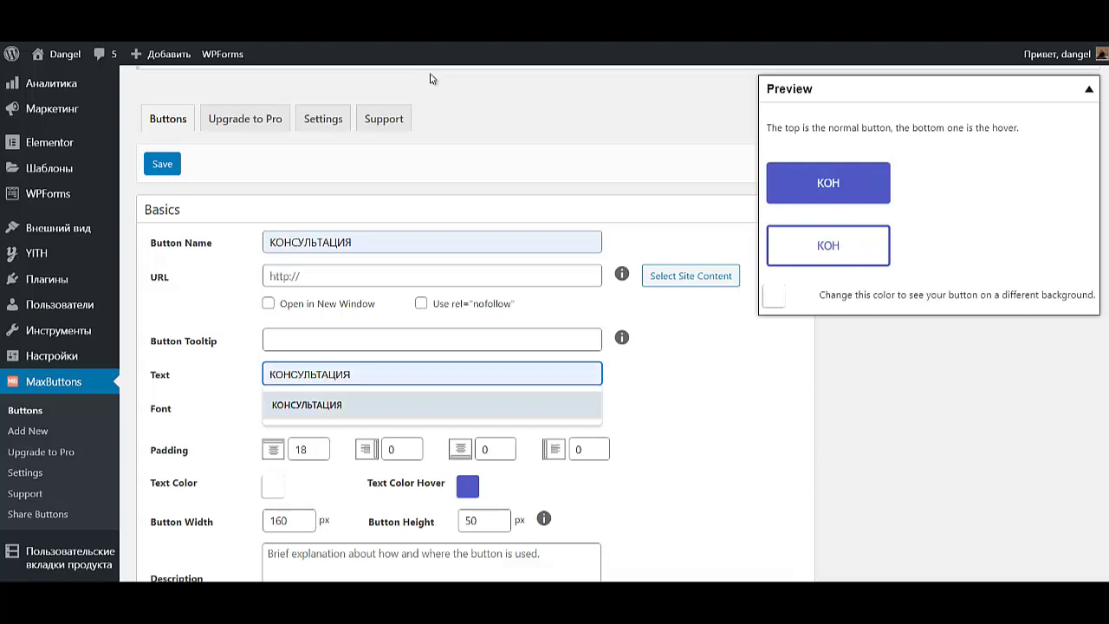
key("Return")
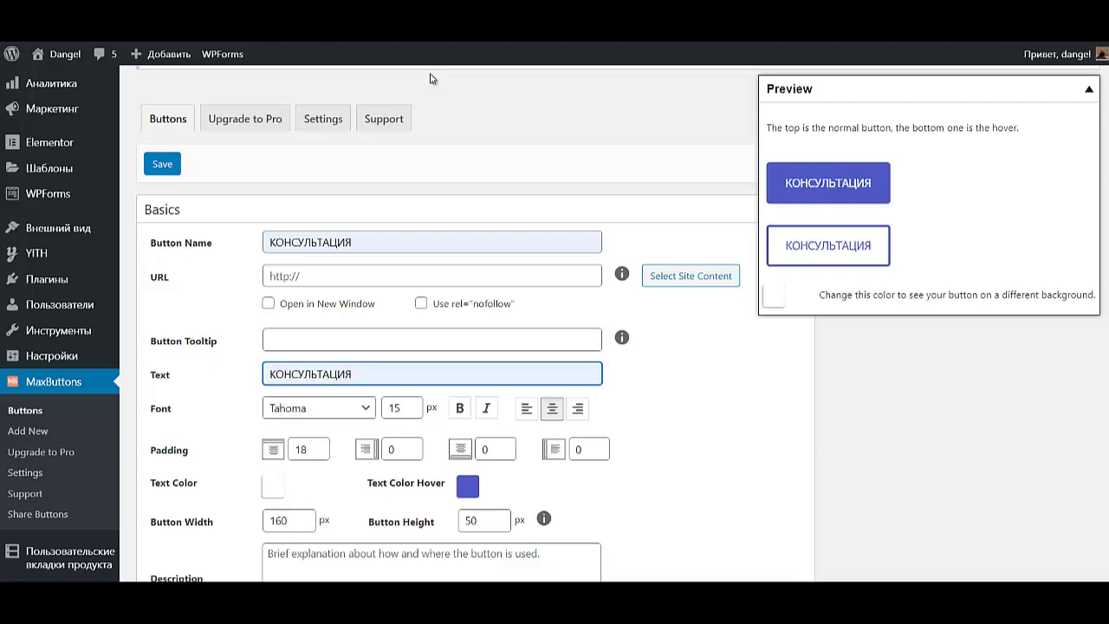
left_click(432, 275)
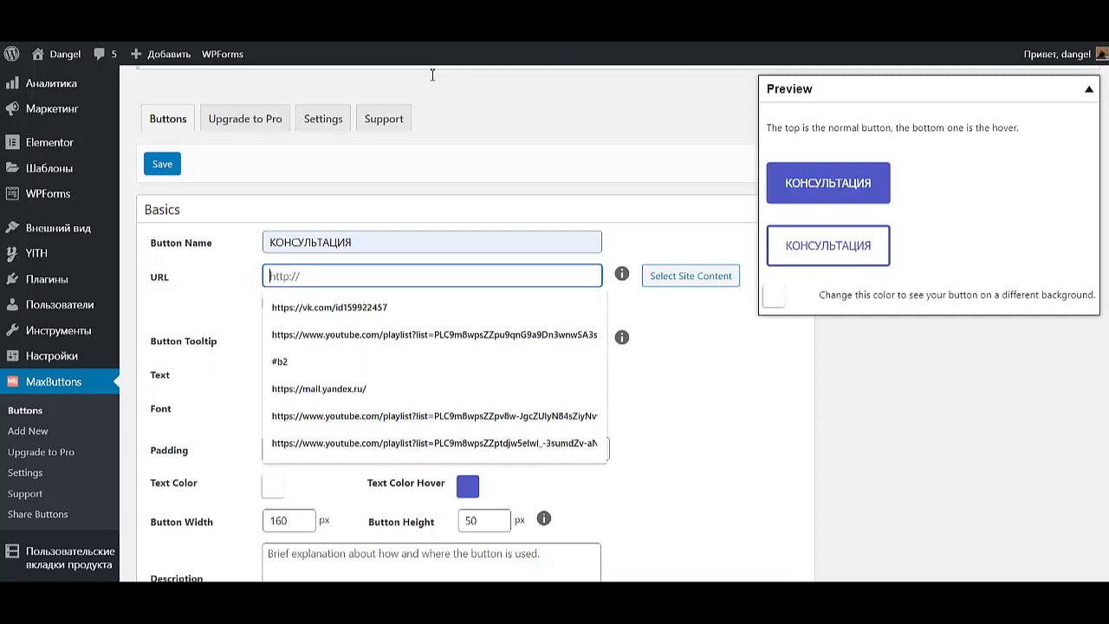
key("Down")
key("Up")
key("Down")
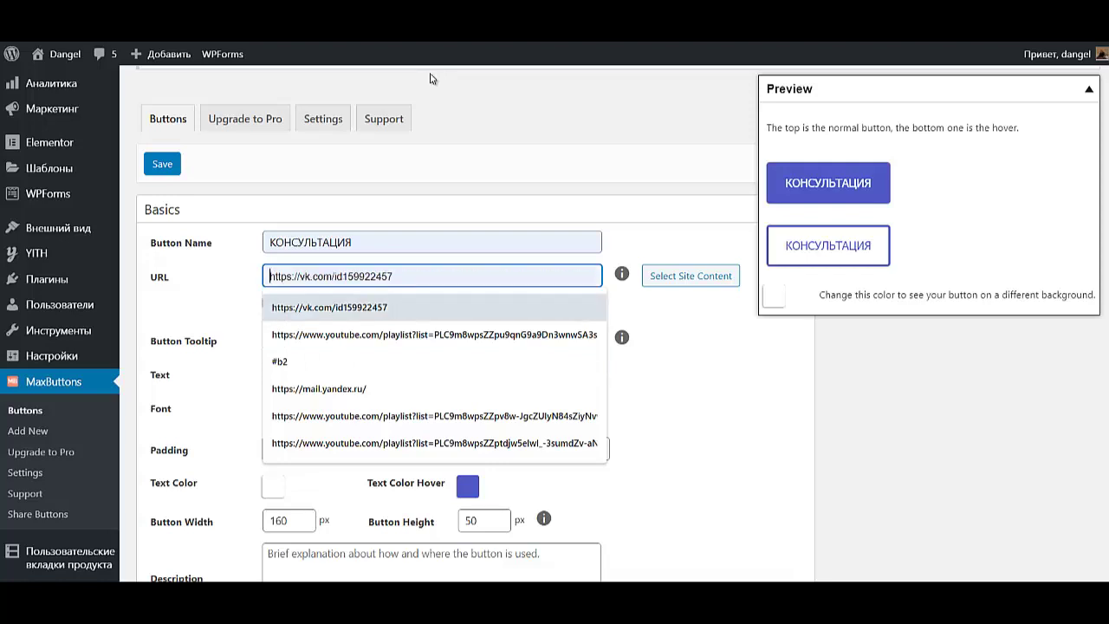
key("Up")
key("Down")
key("Up")
left_click(432, 75)
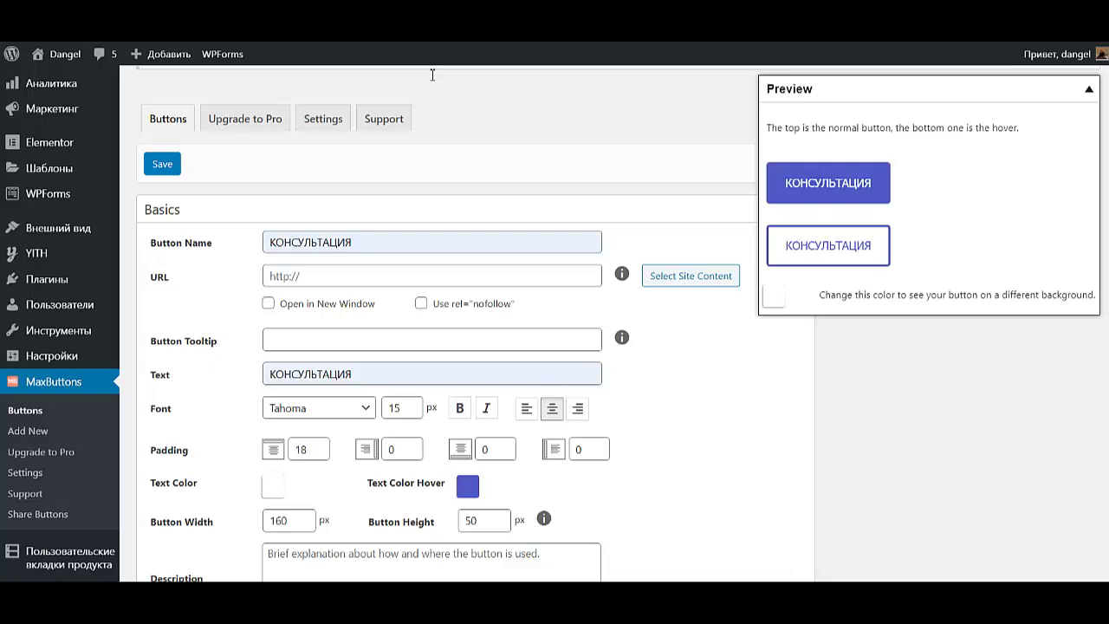
- Look through the button's basic, border and background settings
scroll(432, 75, "down", 1)
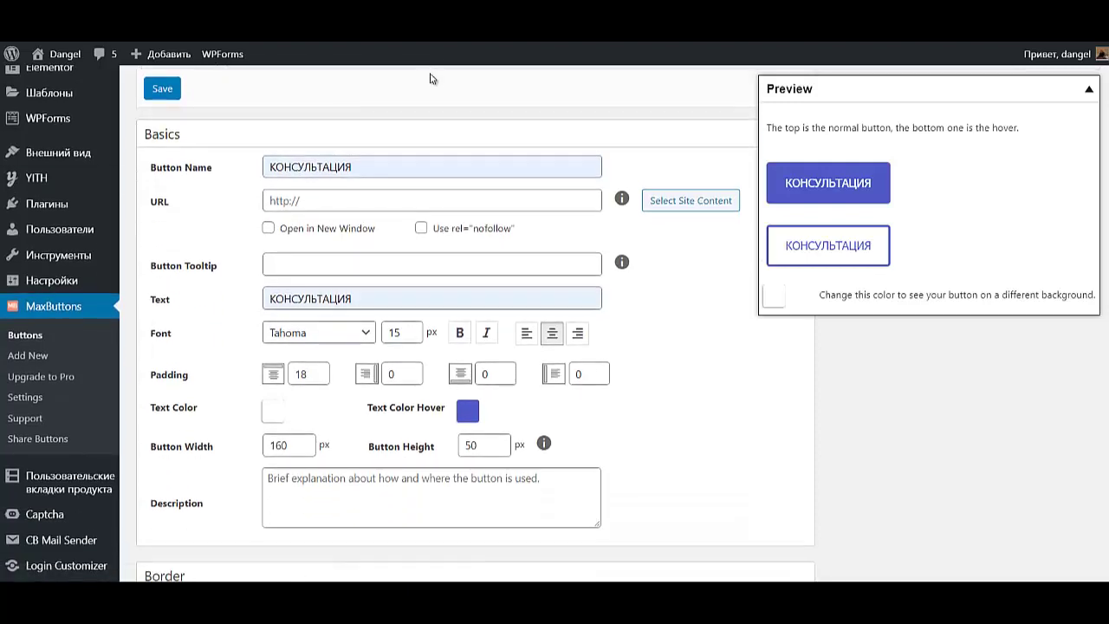
scroll(430, 78, "down", 3)
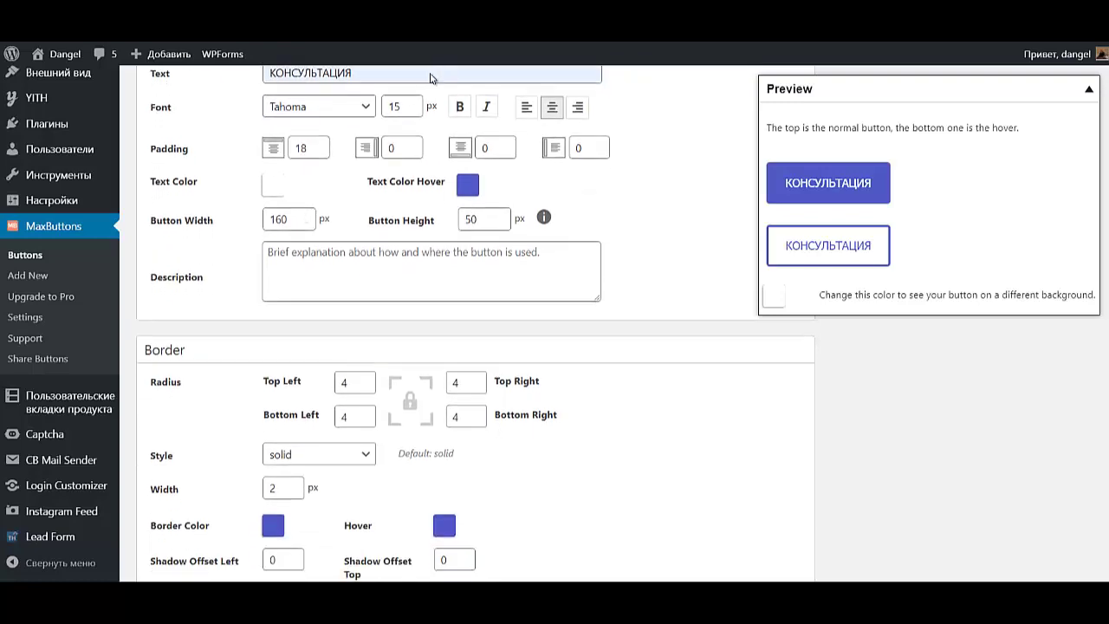
scroll(430, 78, "up", 4)
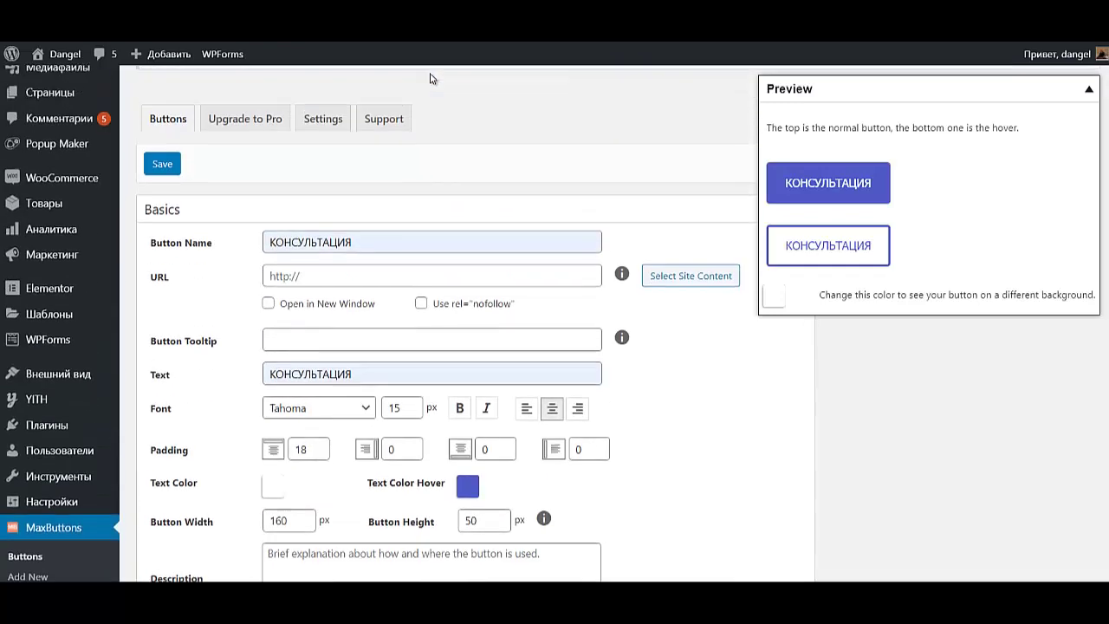
scroll(431, 78, "down", 8)
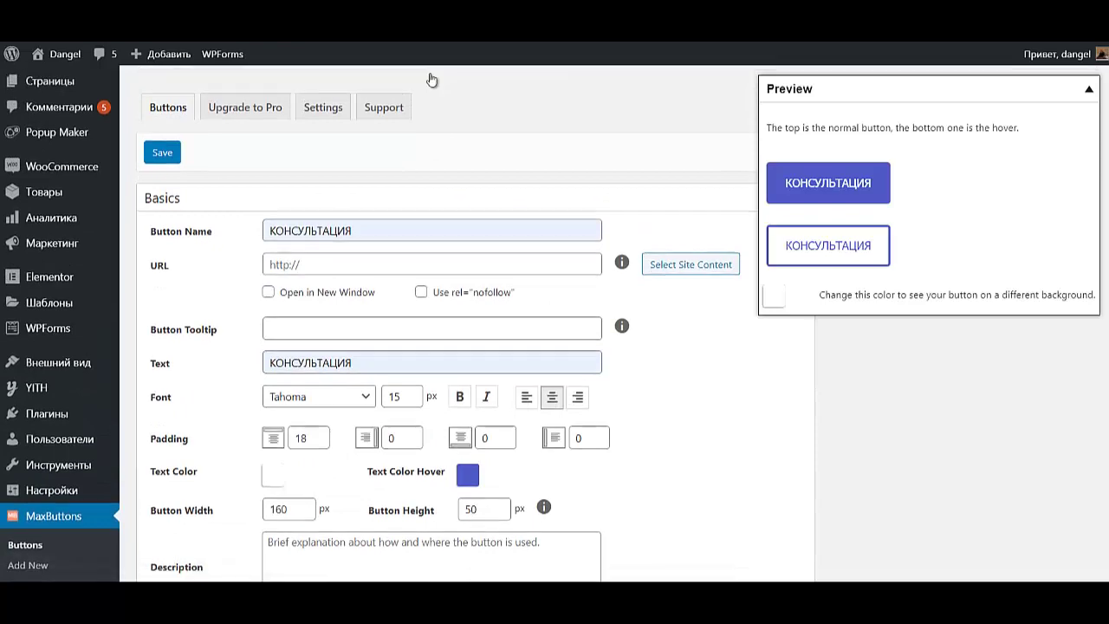
scroll(431, 78, "up", 2)
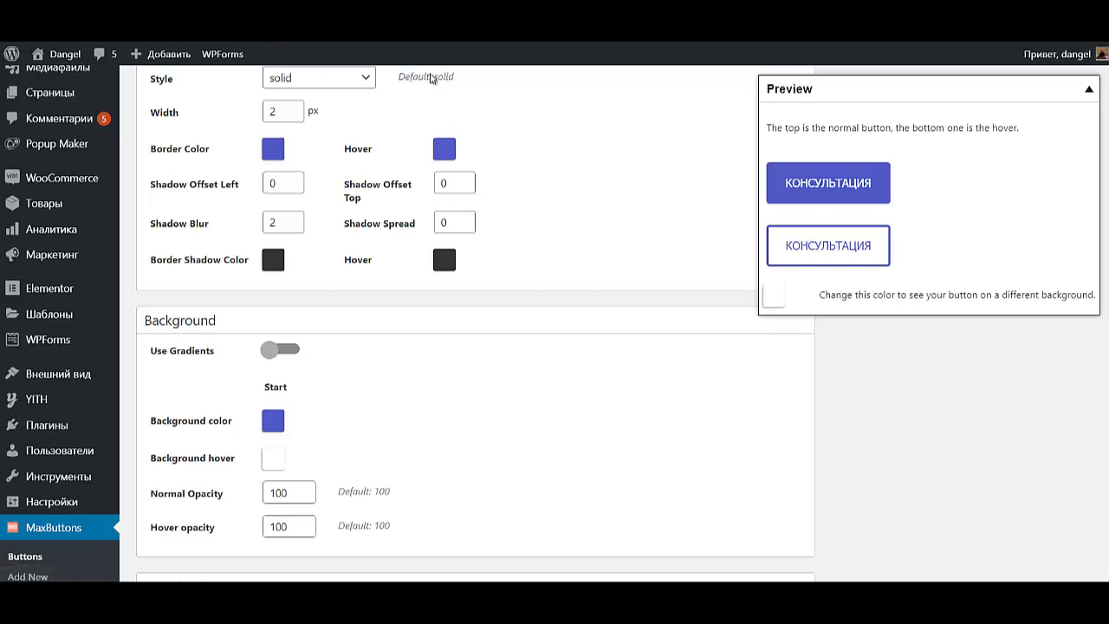
scroll(430, 78, "up", 3)
scroll(431, 75, "down", 2)
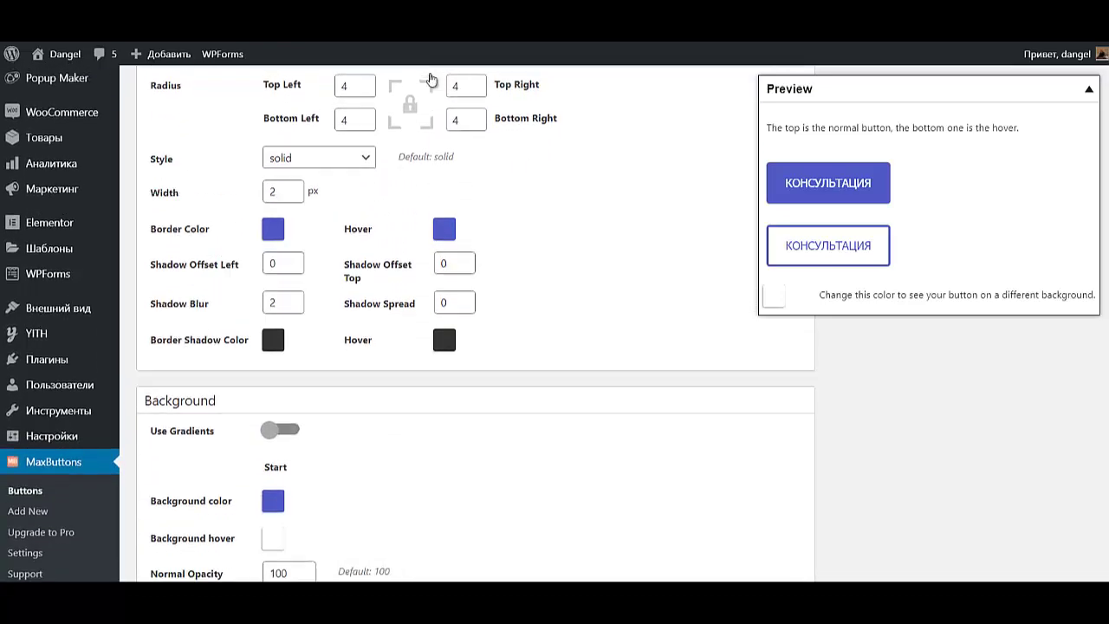
- Set the button's text color and text hover color to black (#000000)
scroll(432, 76, "up", 4)
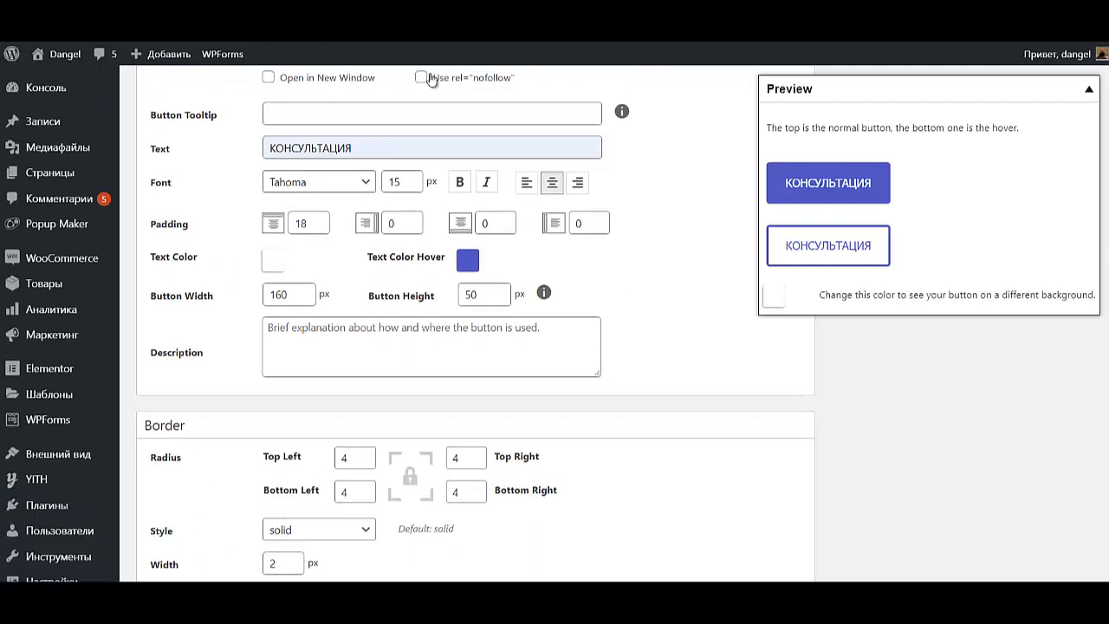
left_click(273, 260)
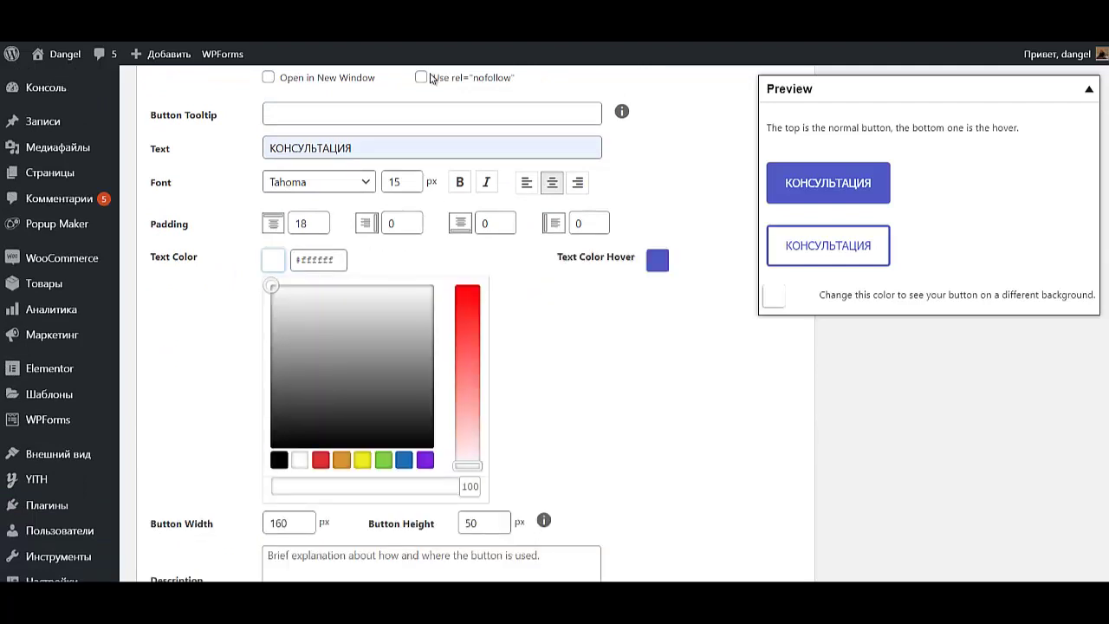
left_click(279, 459)
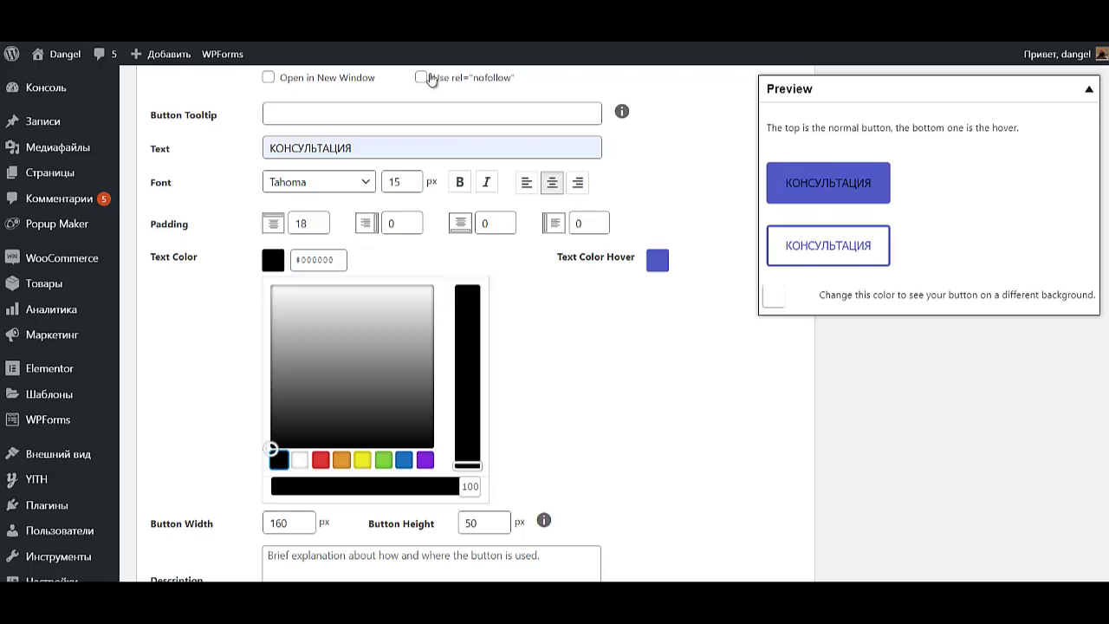
left_click(563, 364)
key("Tab")
key("Return")
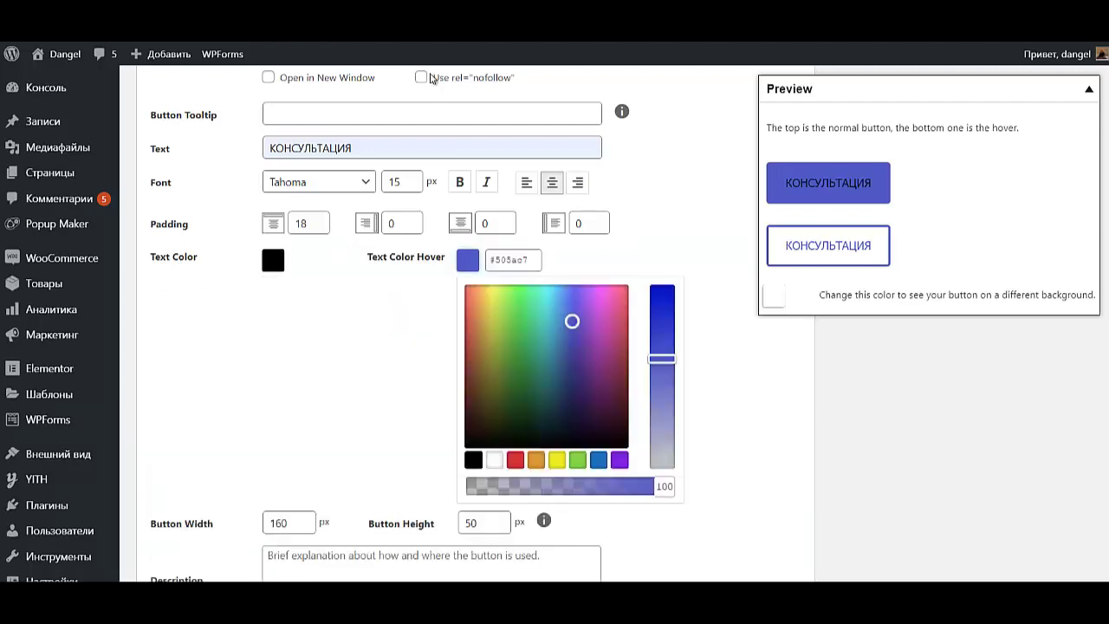
key("Tab")
key("Return")
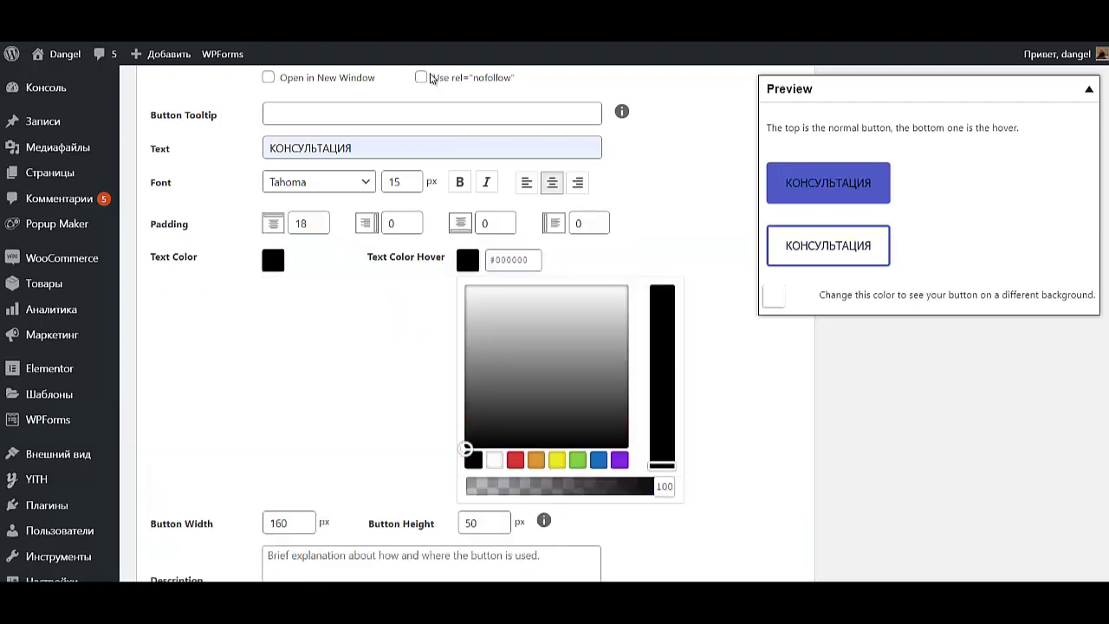
key("Escape")
- Set the button's border color and border hover color to black (#000000)
scroll(431, 78, "down", 3)
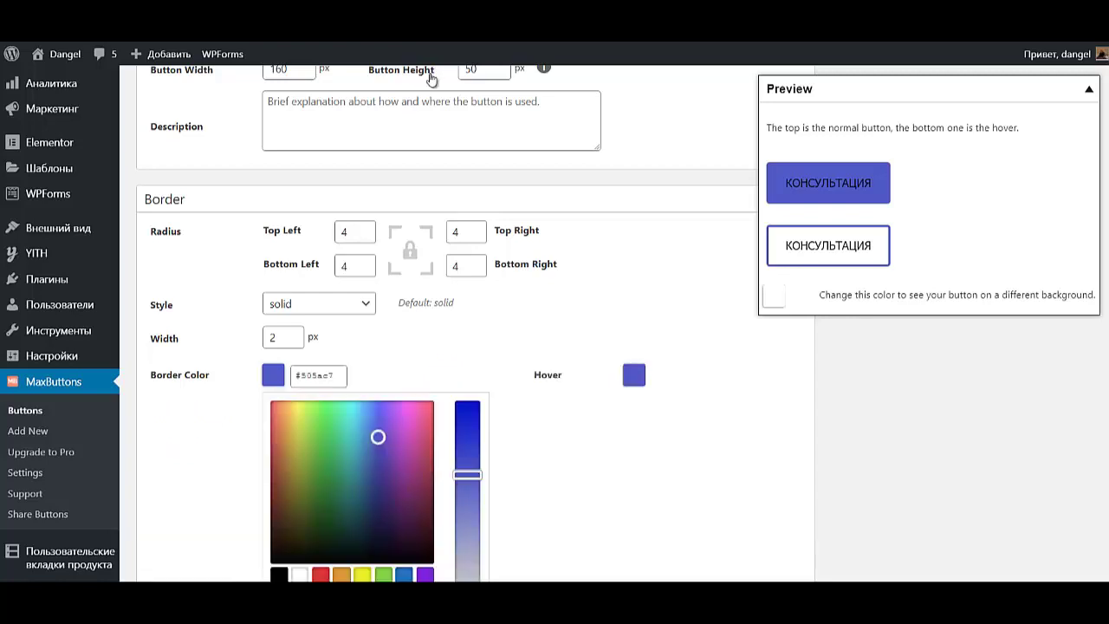
key("Tab")
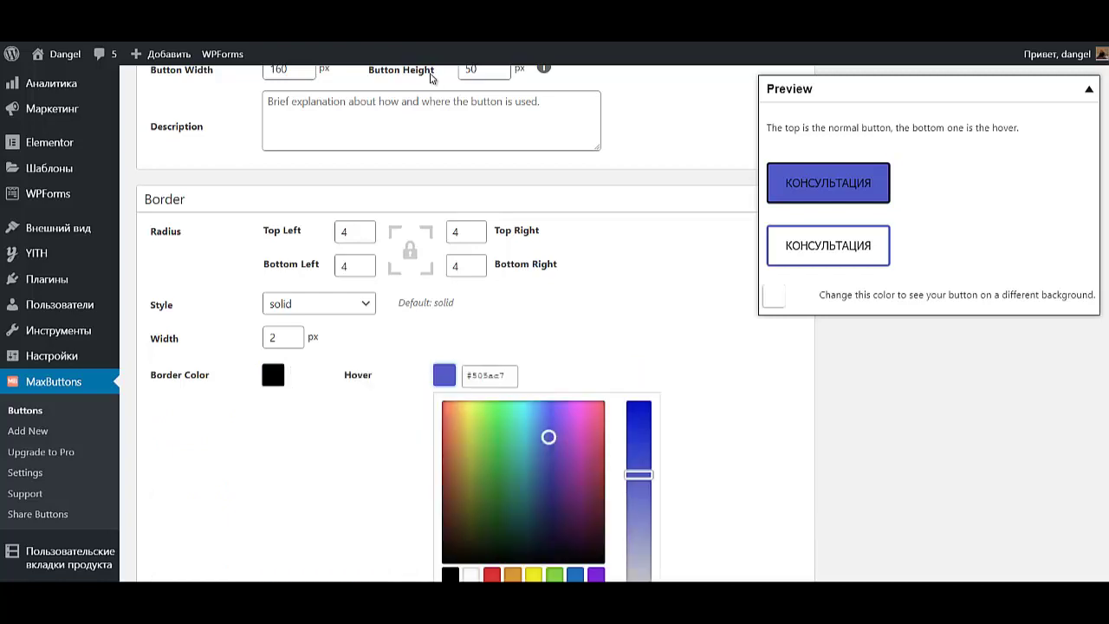
type("#000000")
key("Tab")
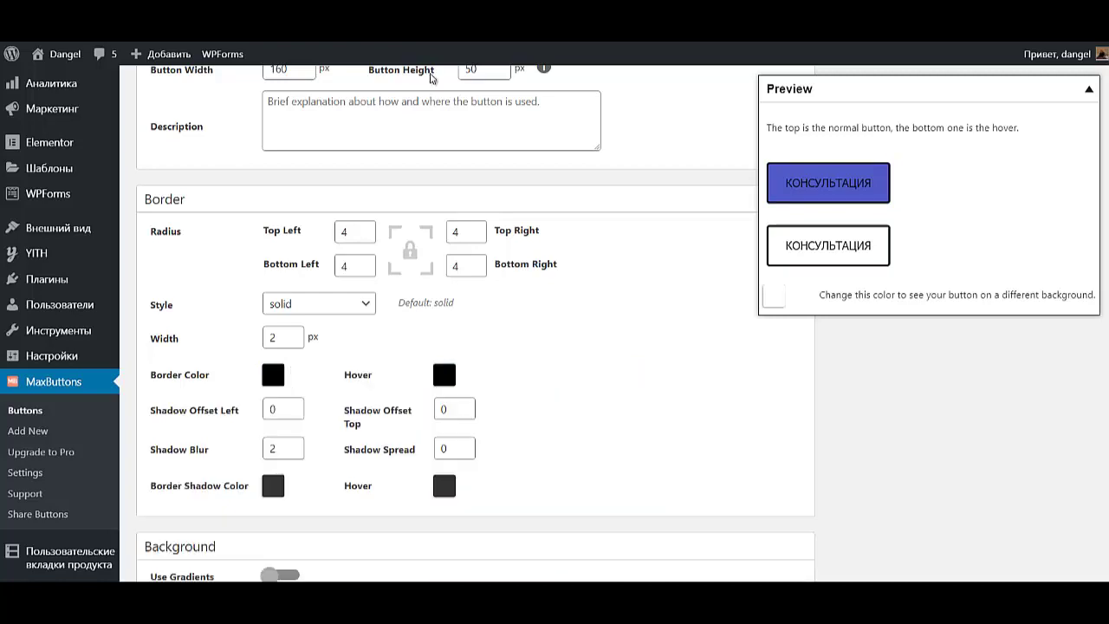
- Set the button's normal background color to orange #edaa36
scroll(430, 78, "down", 2)
scroll(430, 78, "down", 3)
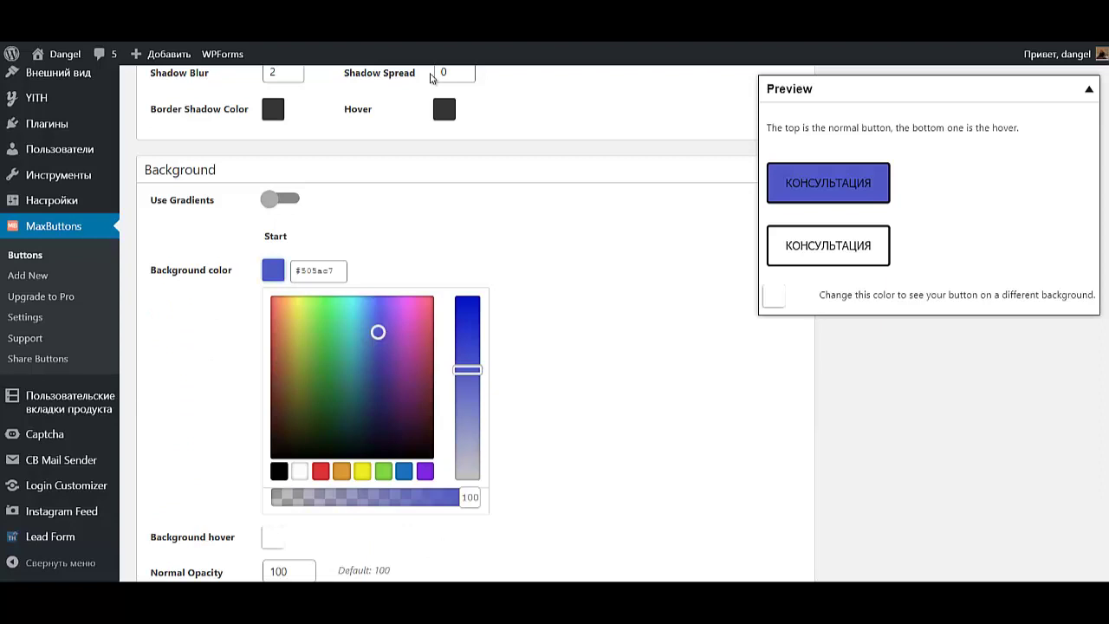
key("Tab")
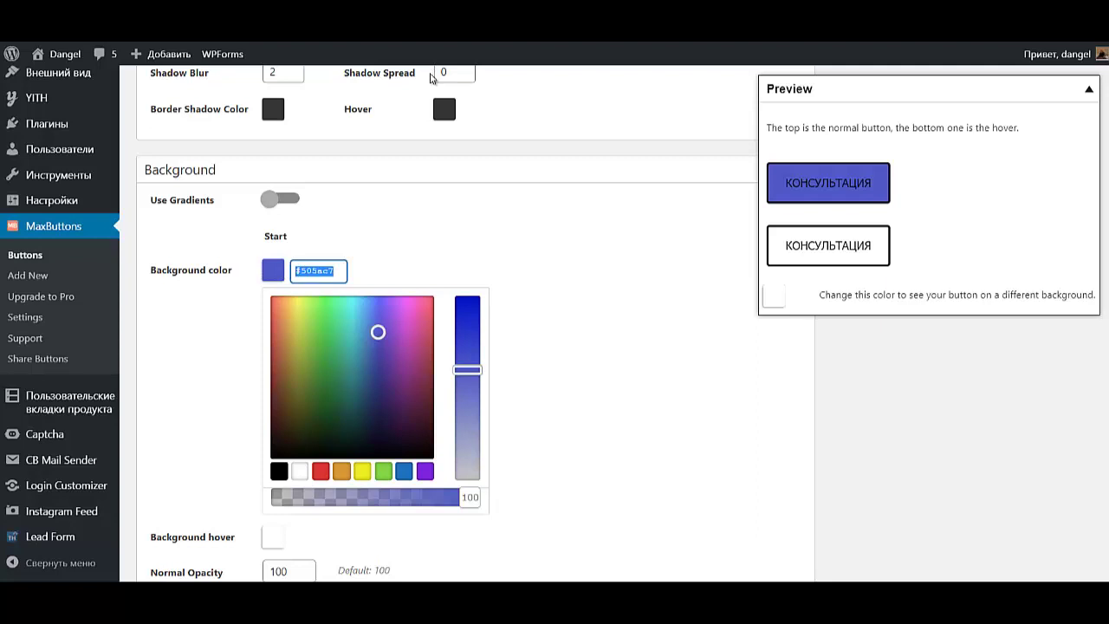
key("BackSpace")
type("#edaa36")
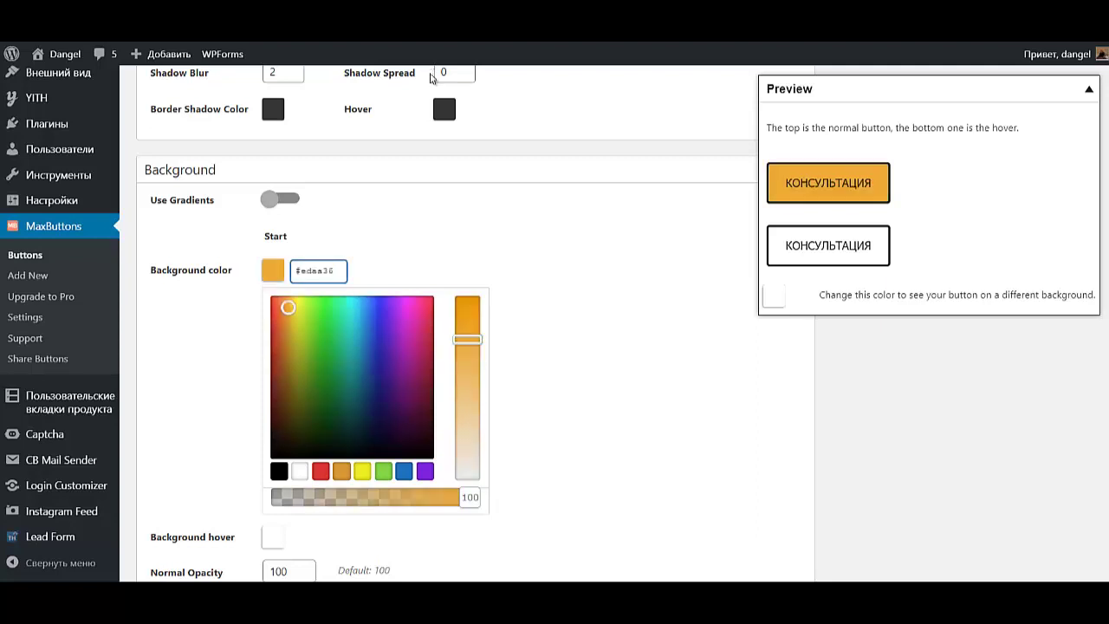
left_click(431, 78)
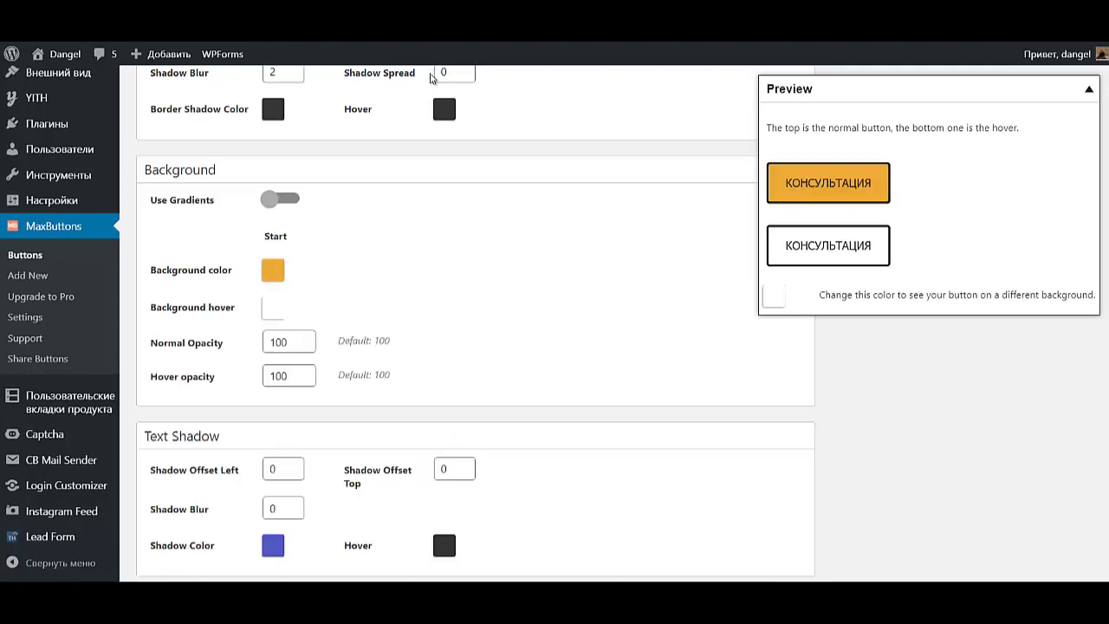
- Set the button's background hover color to the same orange, #edaa36
key("Tab")
key("Tab")
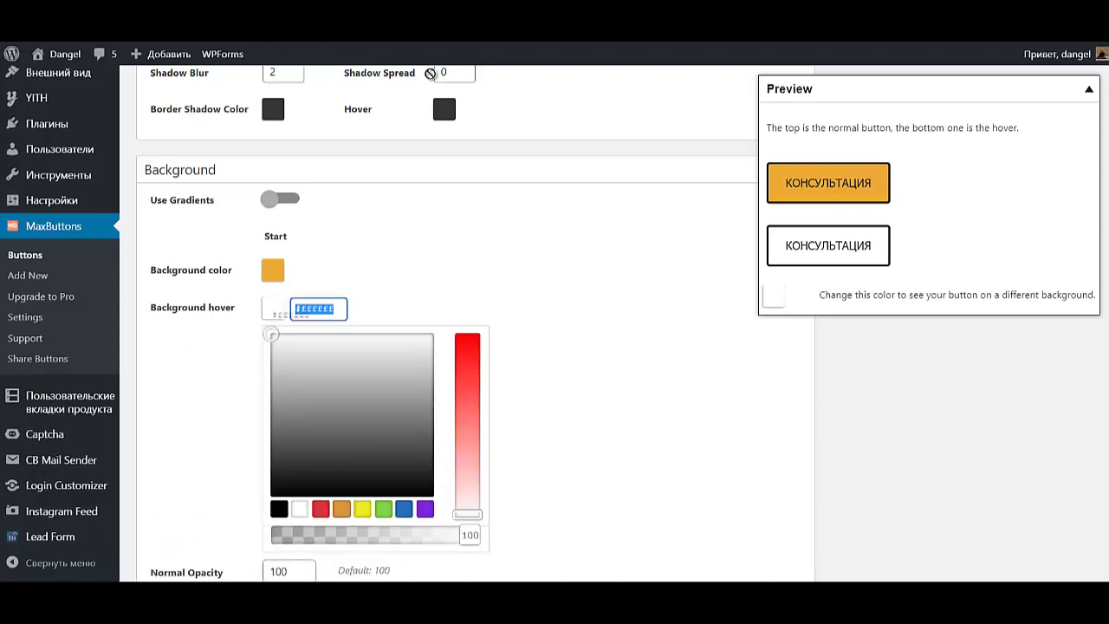
type("#edaa36")
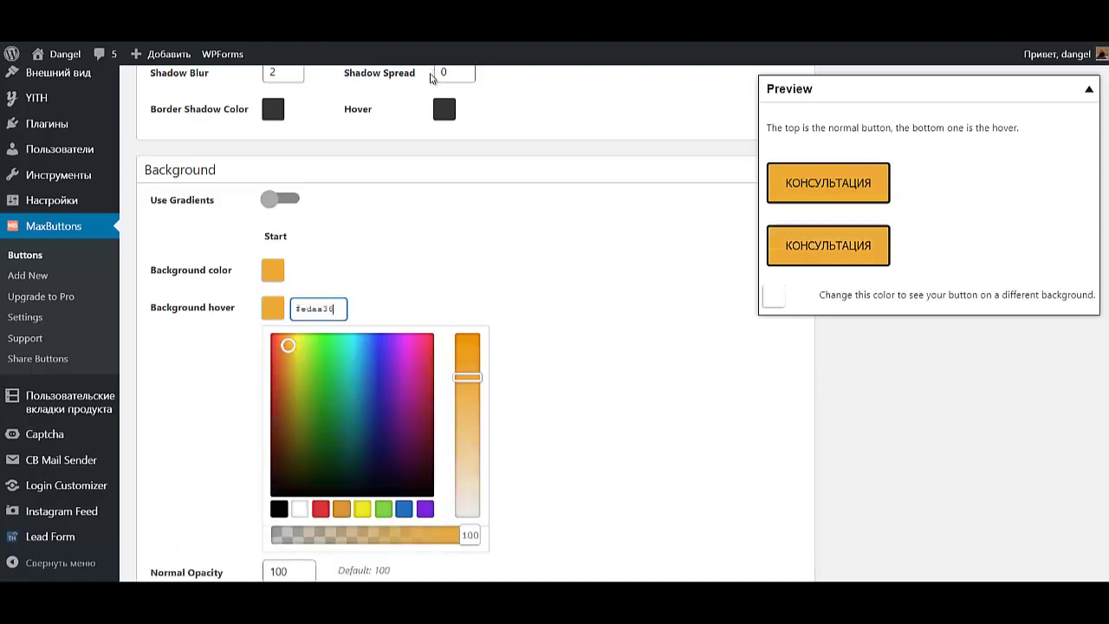
left_click(431, 78)
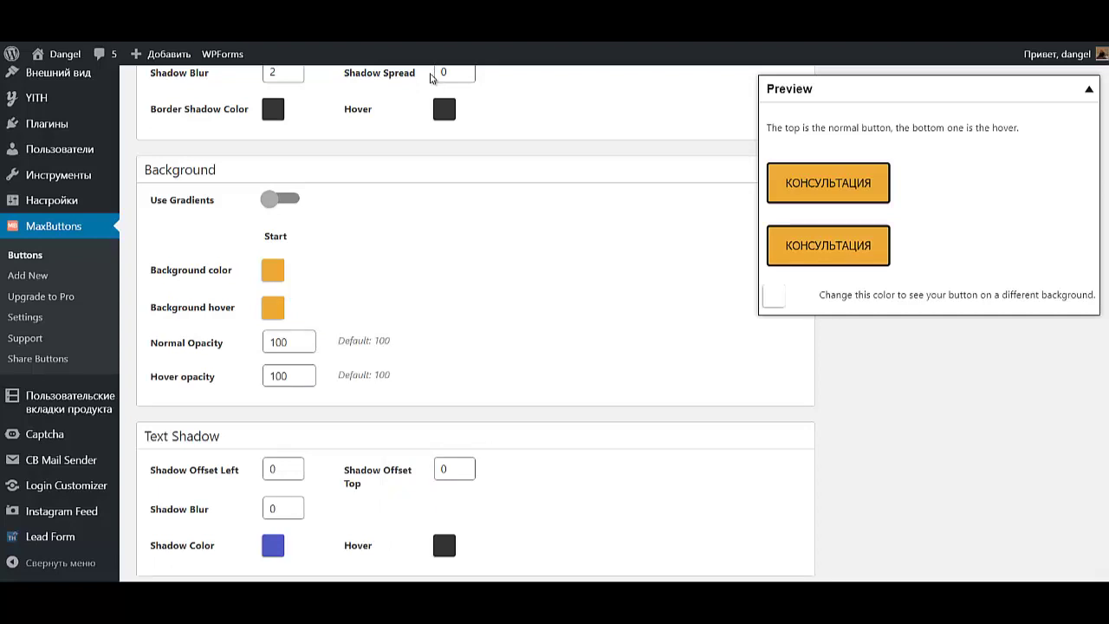
- Enable background gradients and set the end color of both the normal and hover backgrounds to black (#000000)
key("space")
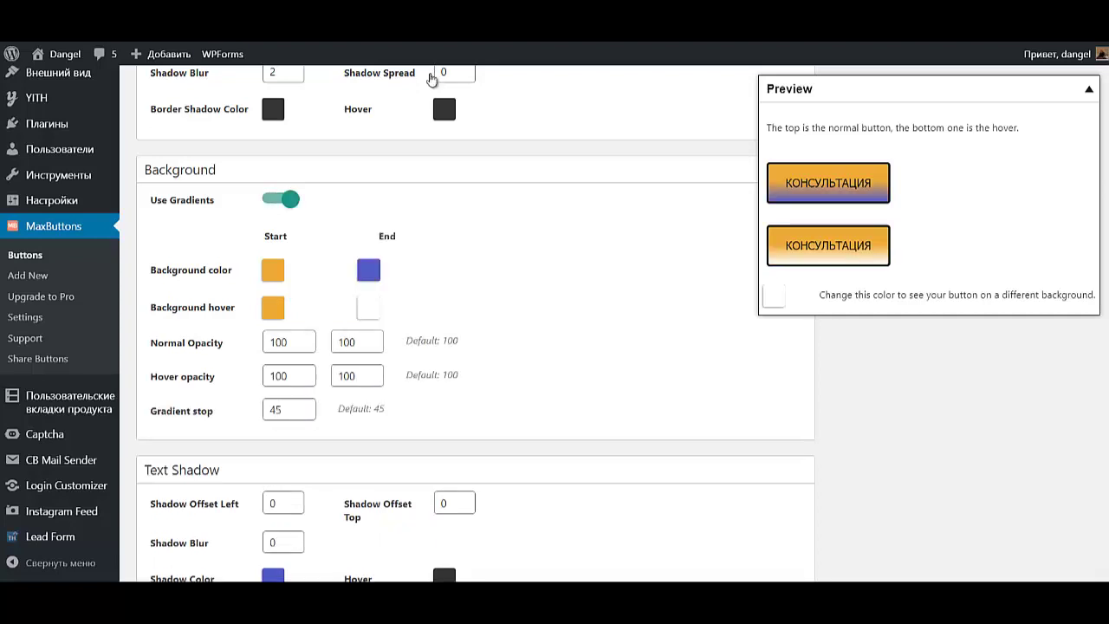
key("Return")
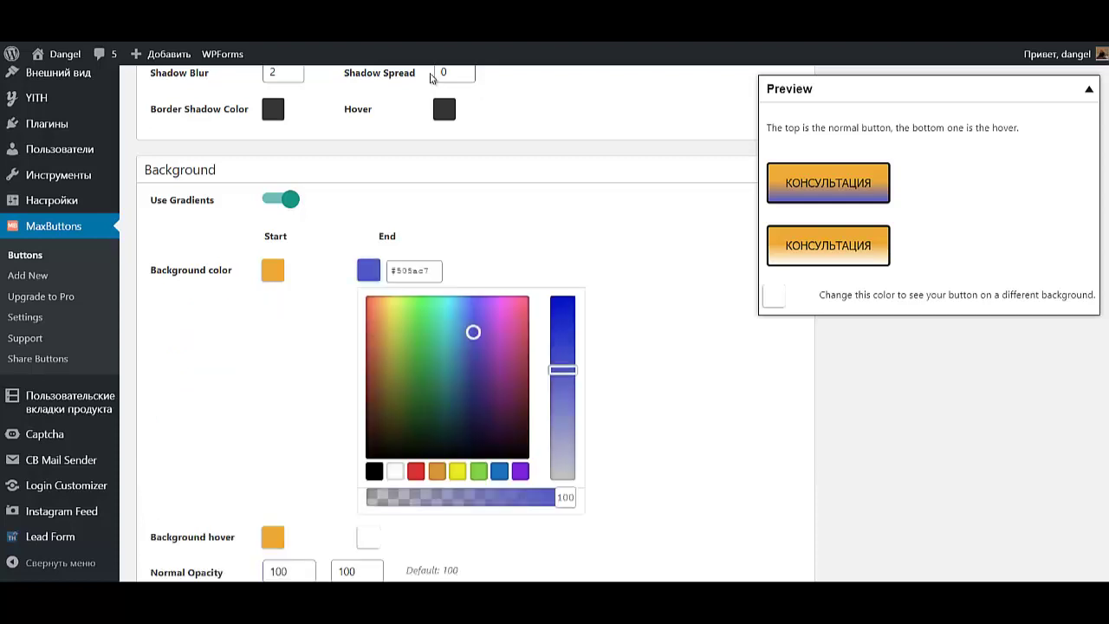
type("#000000")
key("Return")
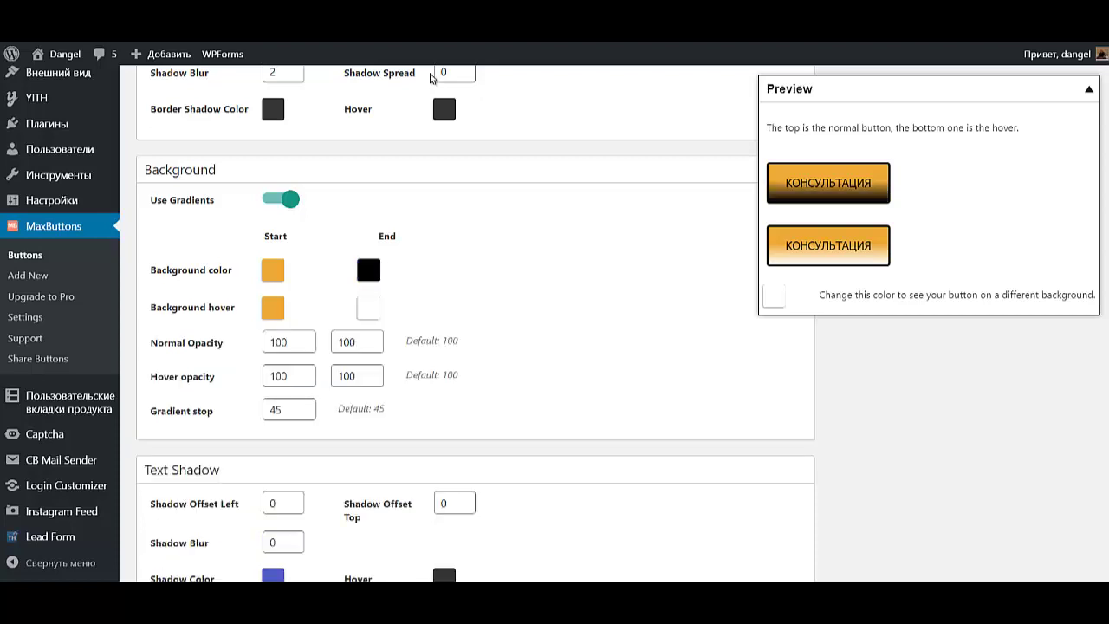
key("Return")
key("Return")
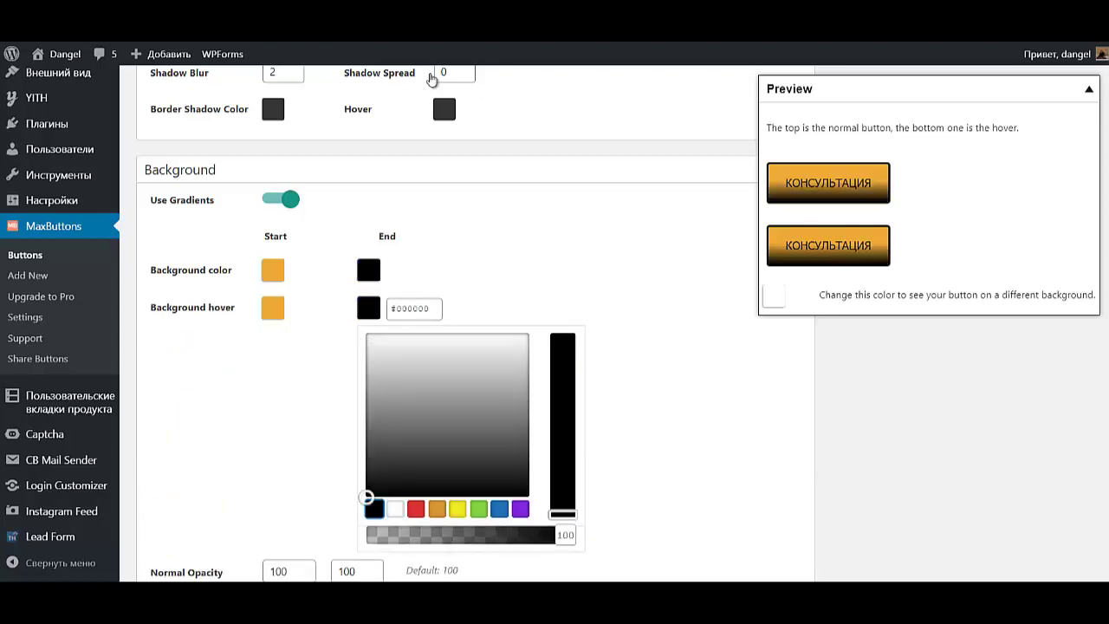
- Set the button's text shadow color to black (#000000)
key("Return")
scroll(431, 78, "down", 3)
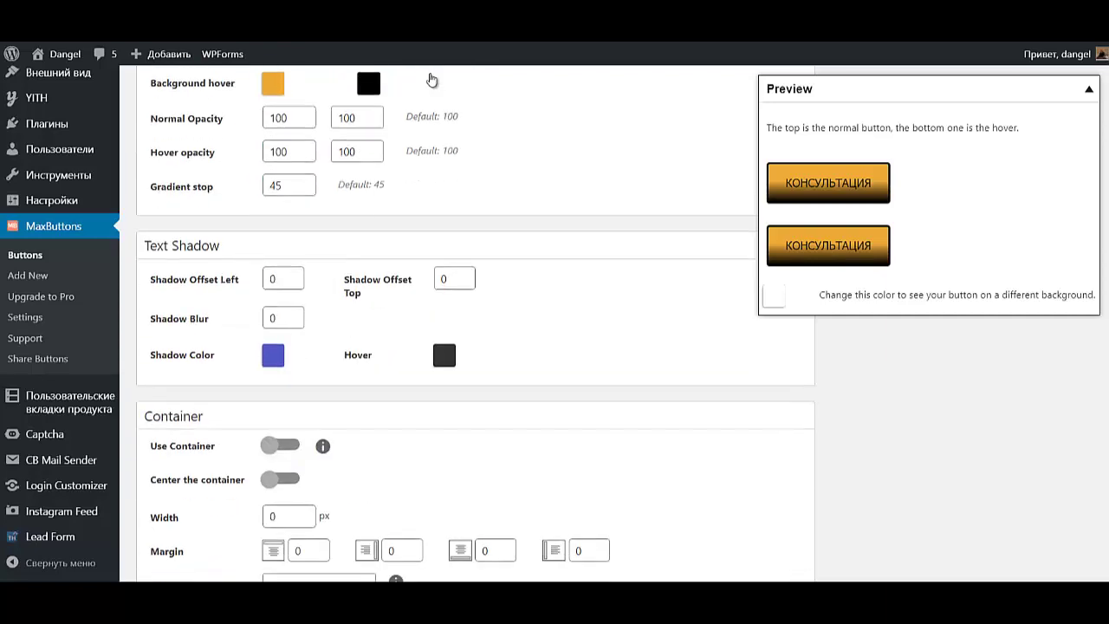
key("Return")
type("#000000")
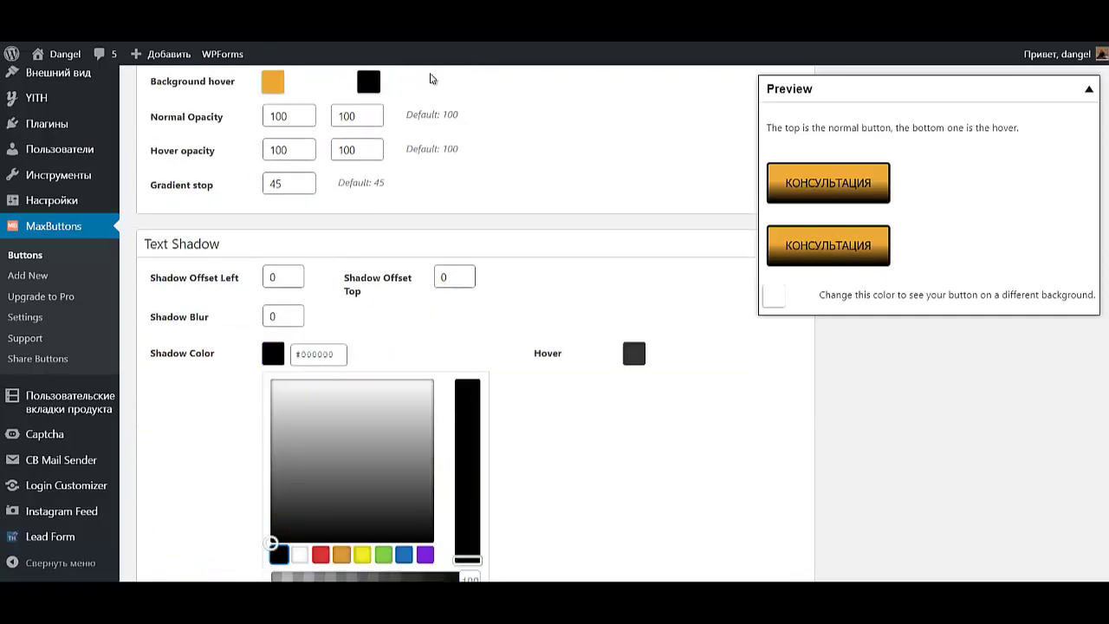
key("Return")
- Set the border radius of all four button corners to 10 and unlink the corner values
scroll(431, 78, "down", 6)
scroll(430, 78, "up", 12)
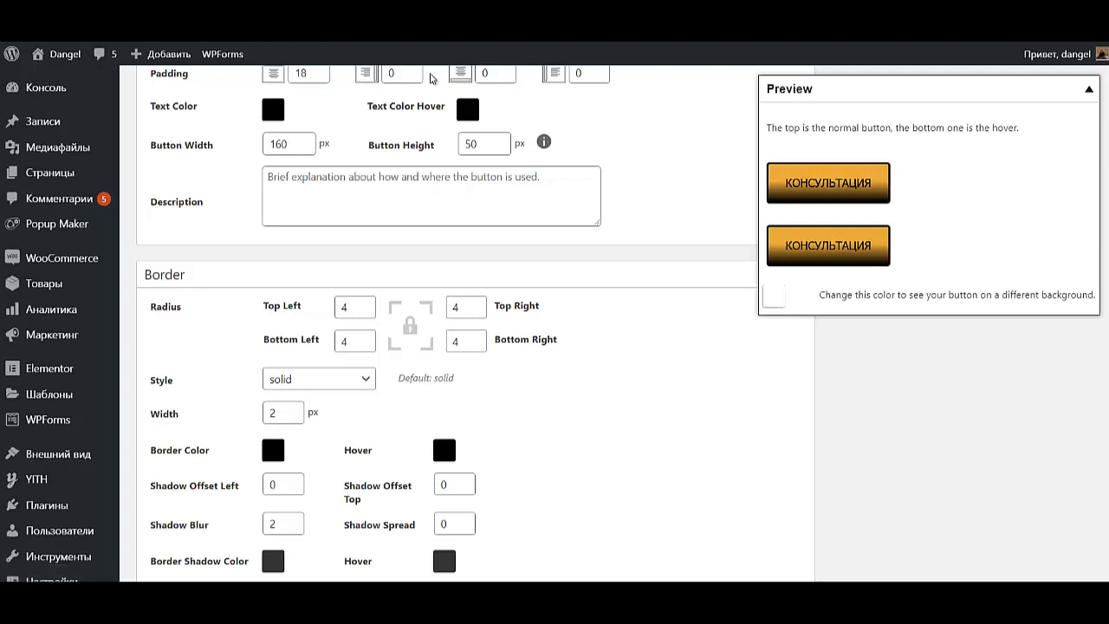
double_click(345, 307)
type("10")
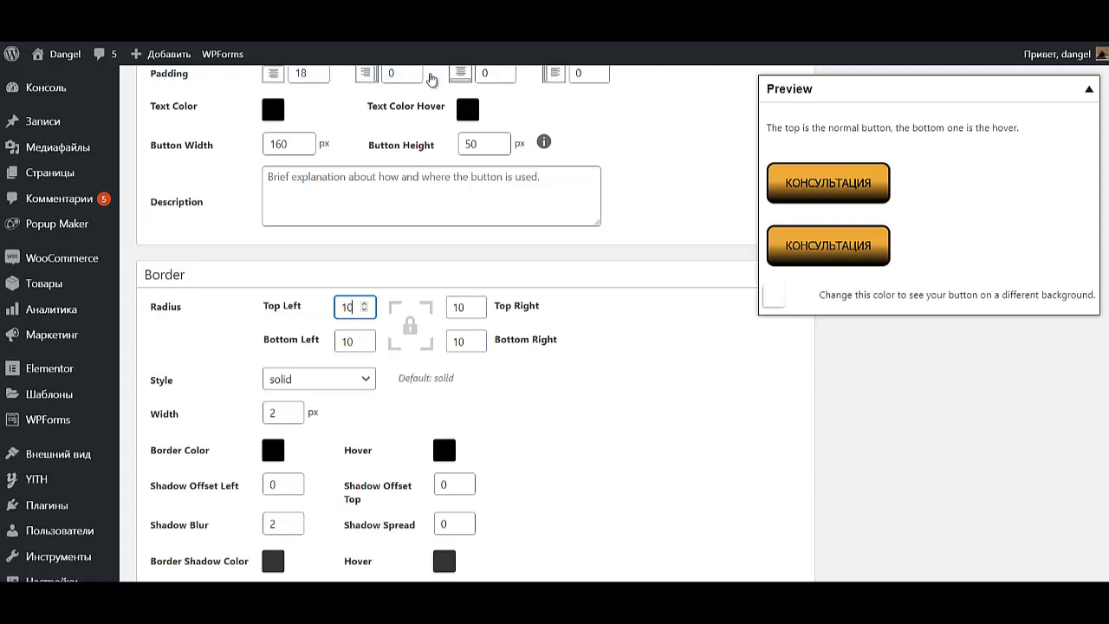
left_click(431, 79)
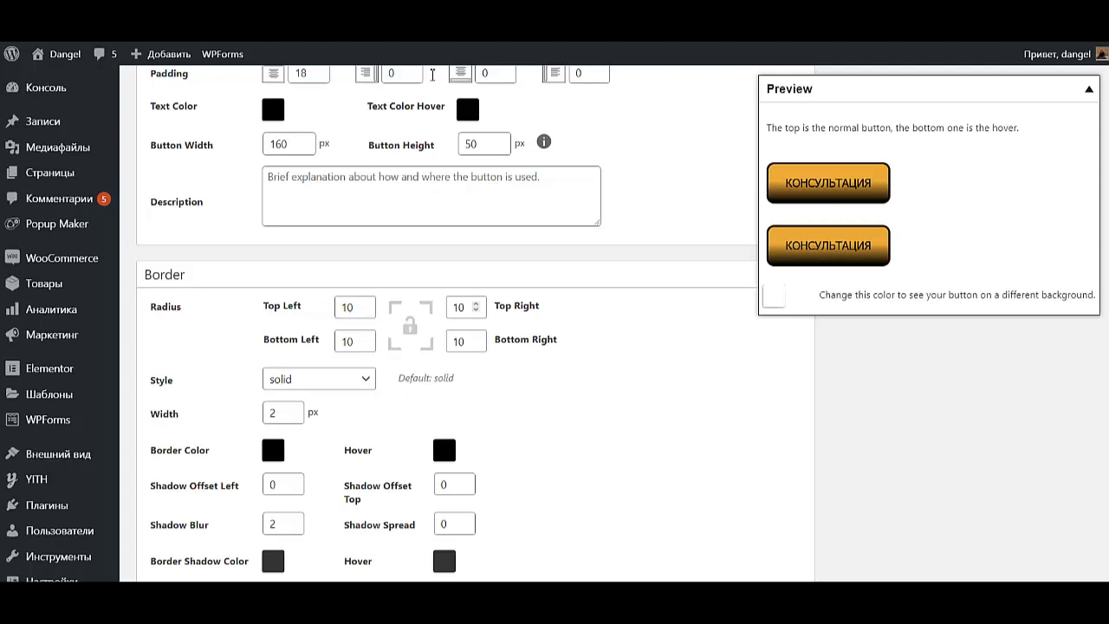
- Set the button's top-right and bottom-left border radius to 5
key("Tab")
type("5")
key("Tab")
type("8")
key("BackSpace")
type("5")
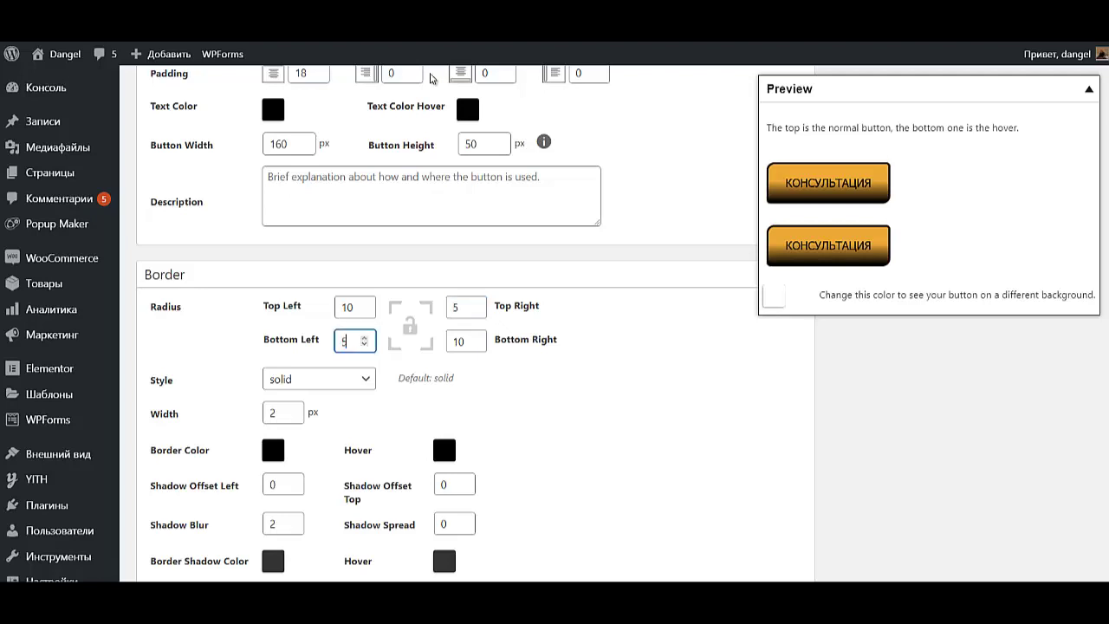
left_click(431, 78)
- Save the КОНСУЛЬТАЦИЯ button's settings
scroll(431, 79, "up", 4)
scroll(431, 79, "down", 4)
scroll(432, 79, "down", 10)
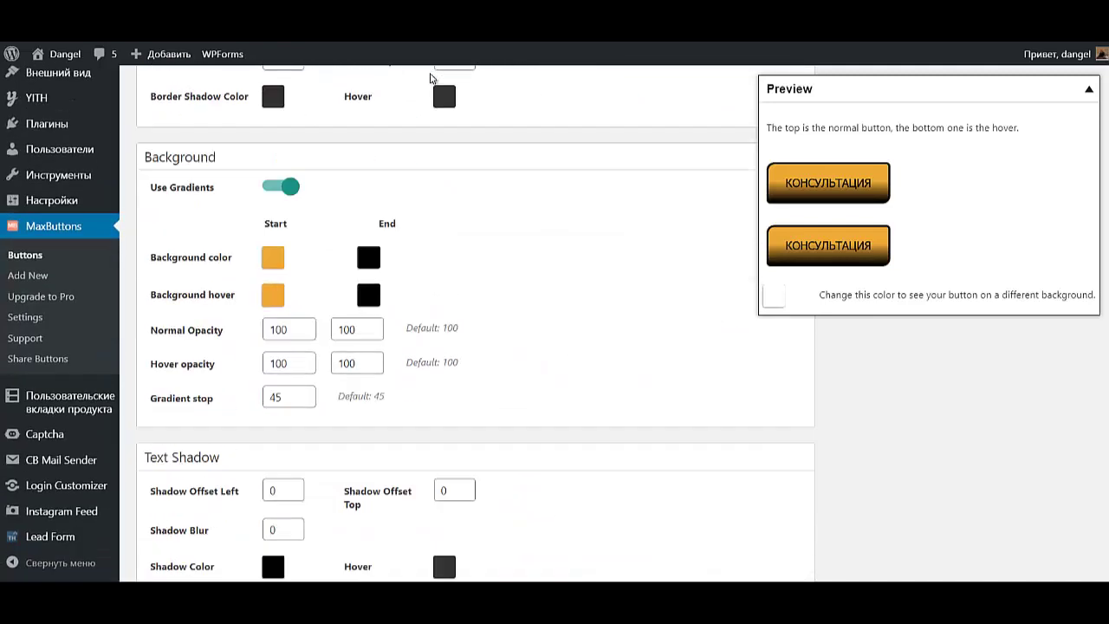
scroll(431, 79, "down", 3)
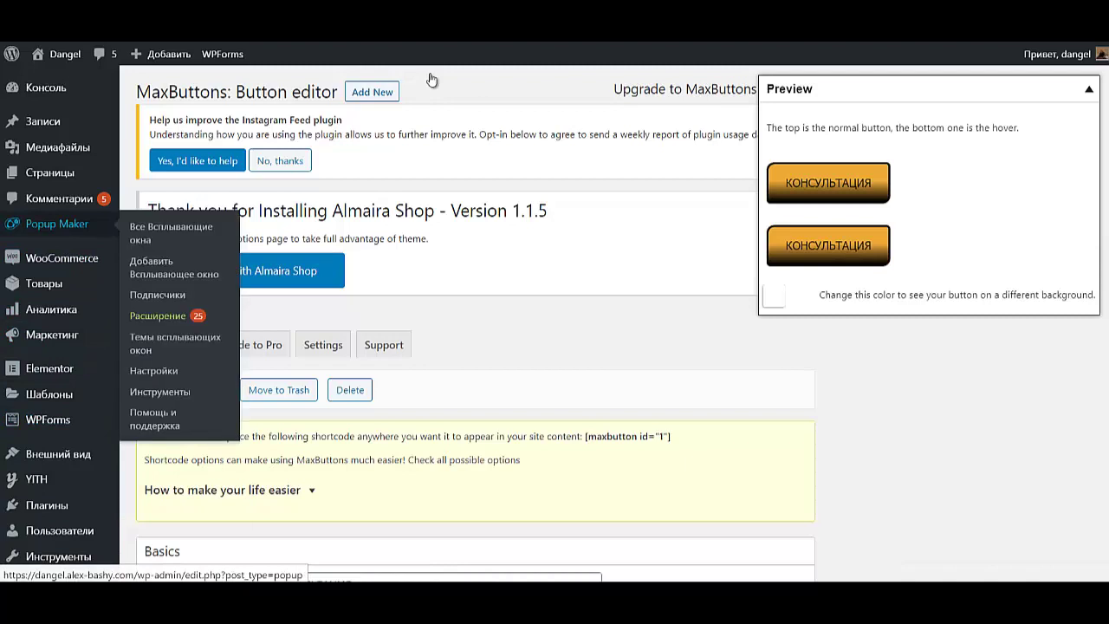
- Copy the CSS class popmake-703 of the КОНСУЛЬТАЦИЯ popup from the Popup Maker list
left_click(57, 224)
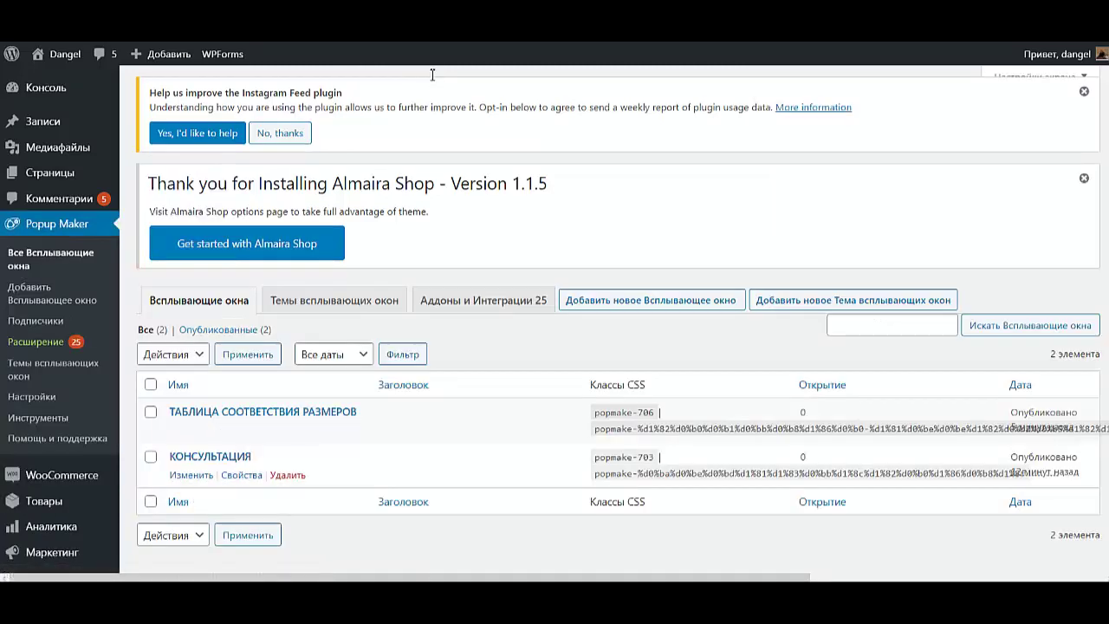
left_click_drag(594, 457, 654, 457)
key("ctrl+c")
- Return to the MaxButtons list and open the КОНСУЛЬТАЦИЯ button for editing
scroll(431, 76, "down", 5)
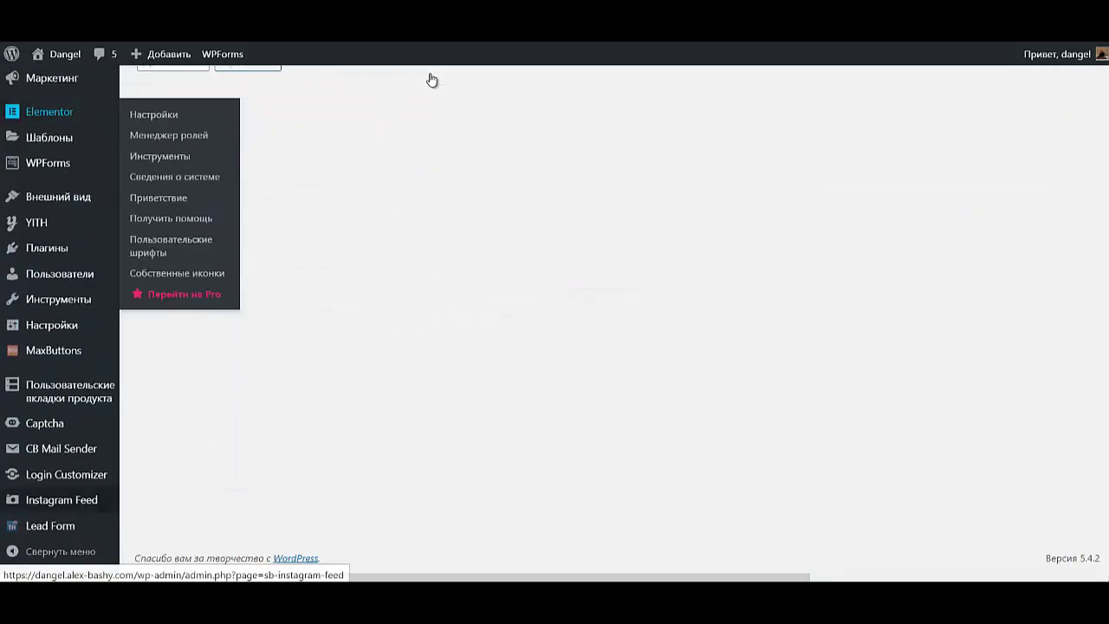
key("shift+Tab")
key("shift+Tab")
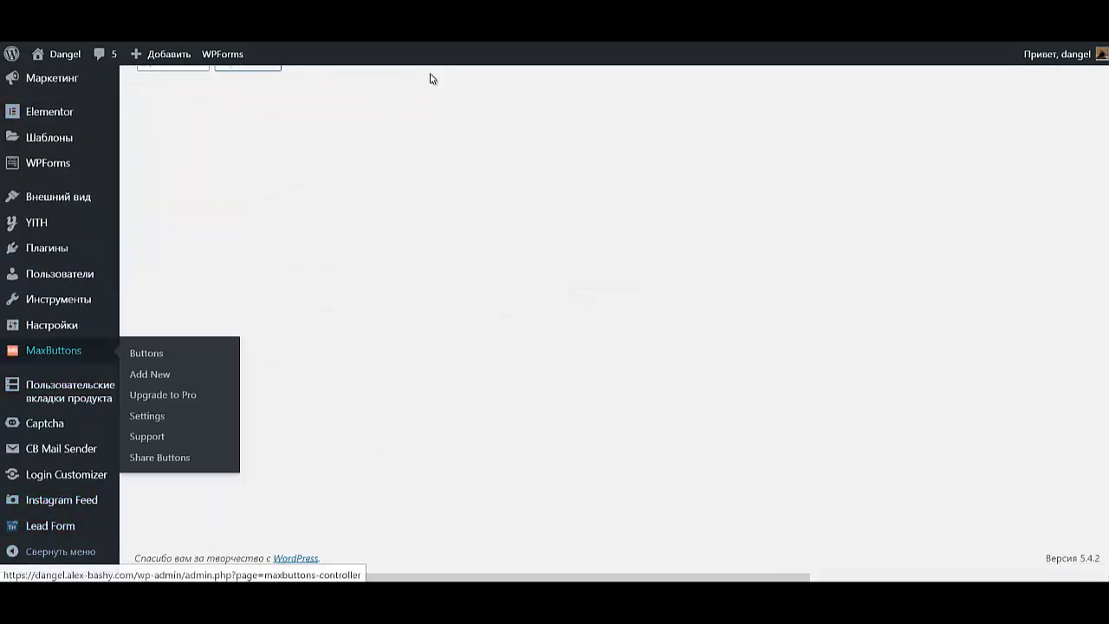
key("Return")
scroll(431, 80, "down", 1)
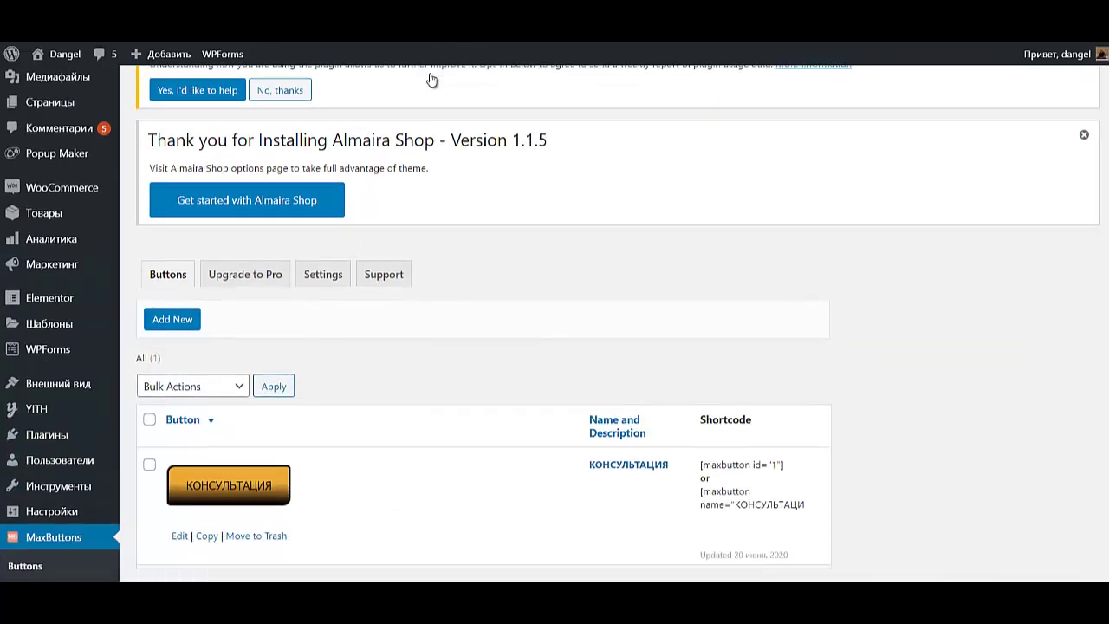
scroll(431, 80, "down", 1)
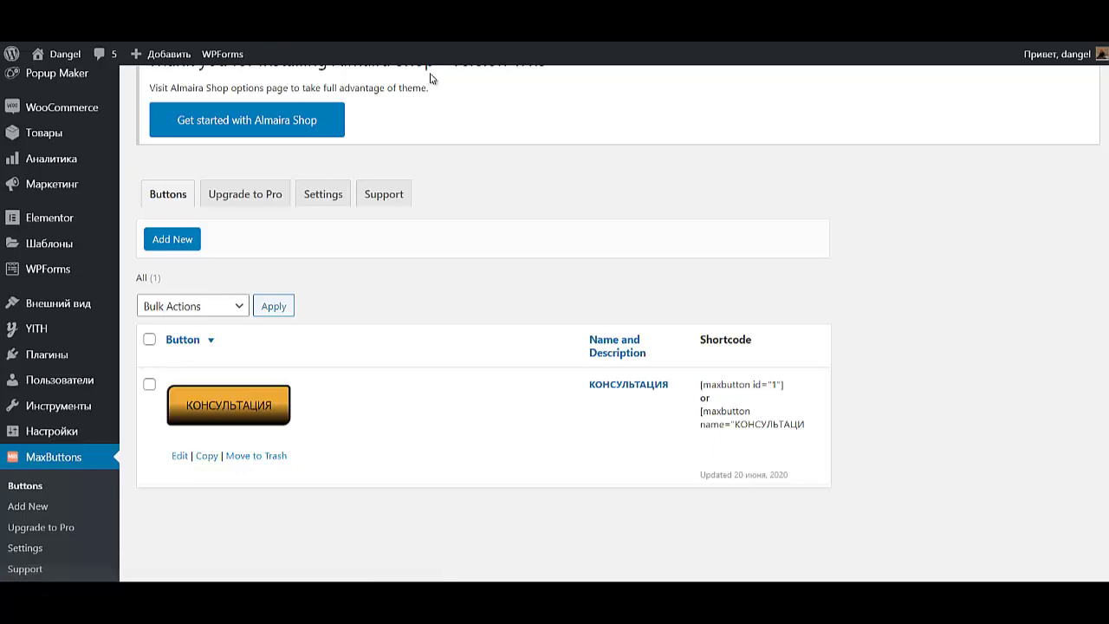
key("Tab")
key("Return")
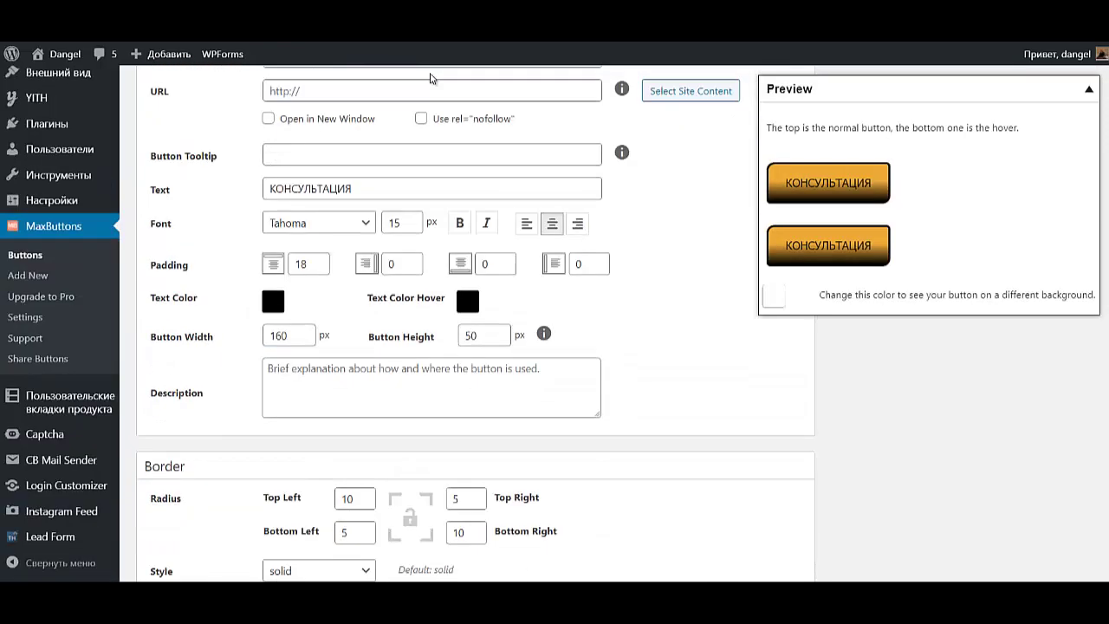
- Paste popmake-703 as the button's extra class in the advanced settings and save the button
scroll(430, 79, "down", 10)
scroll(431, 79, "down", 10)
scroll(431, 79, "up", 3)
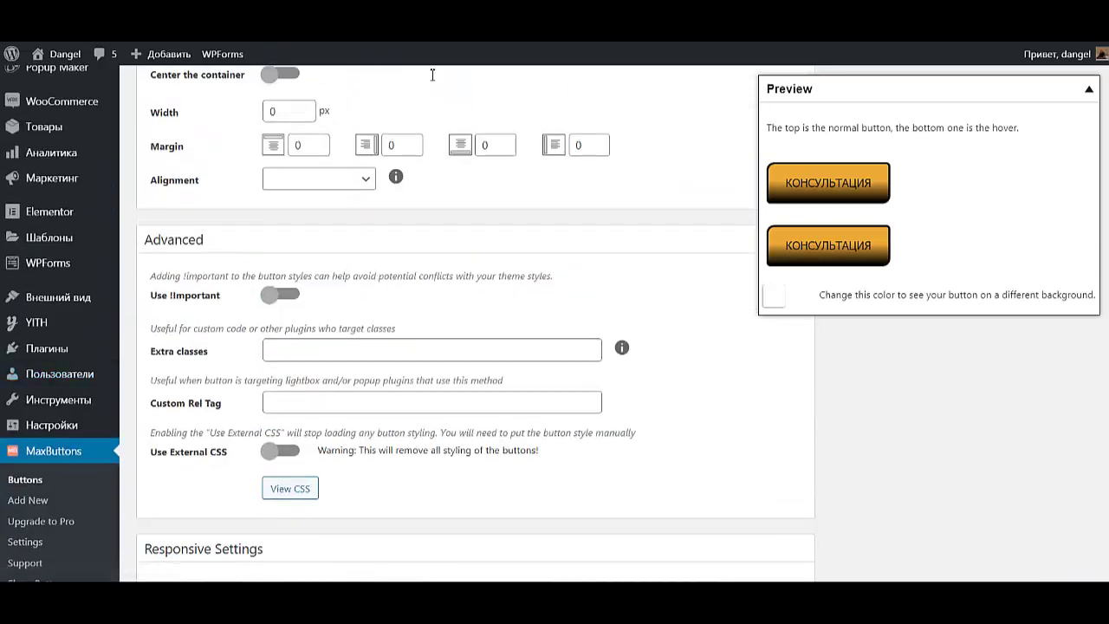
left_click(431, 350)
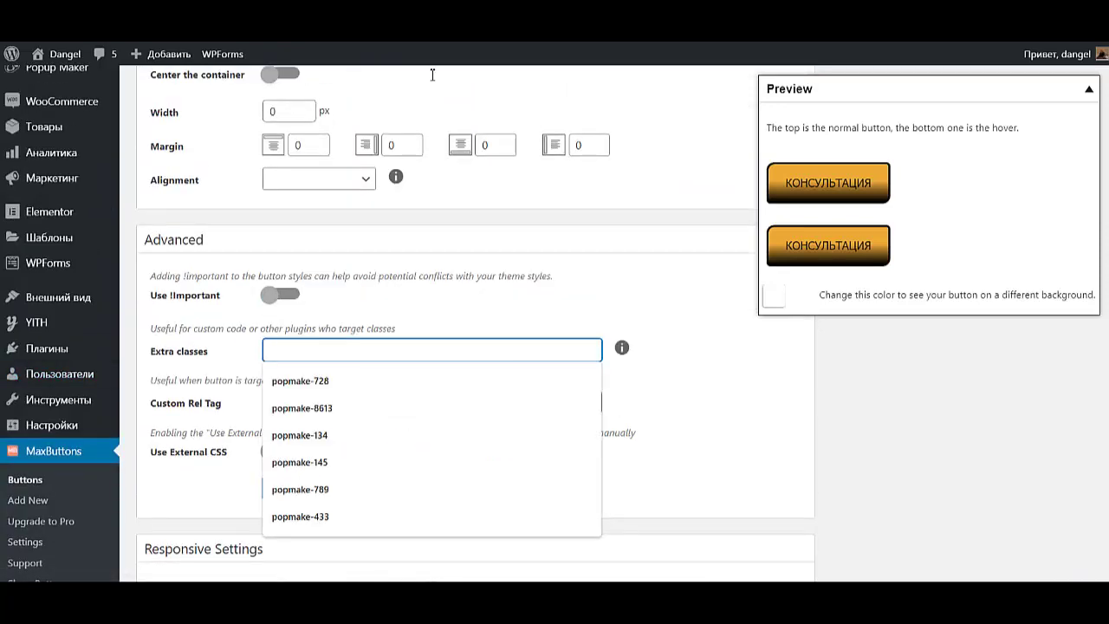
key("ctrl+v")
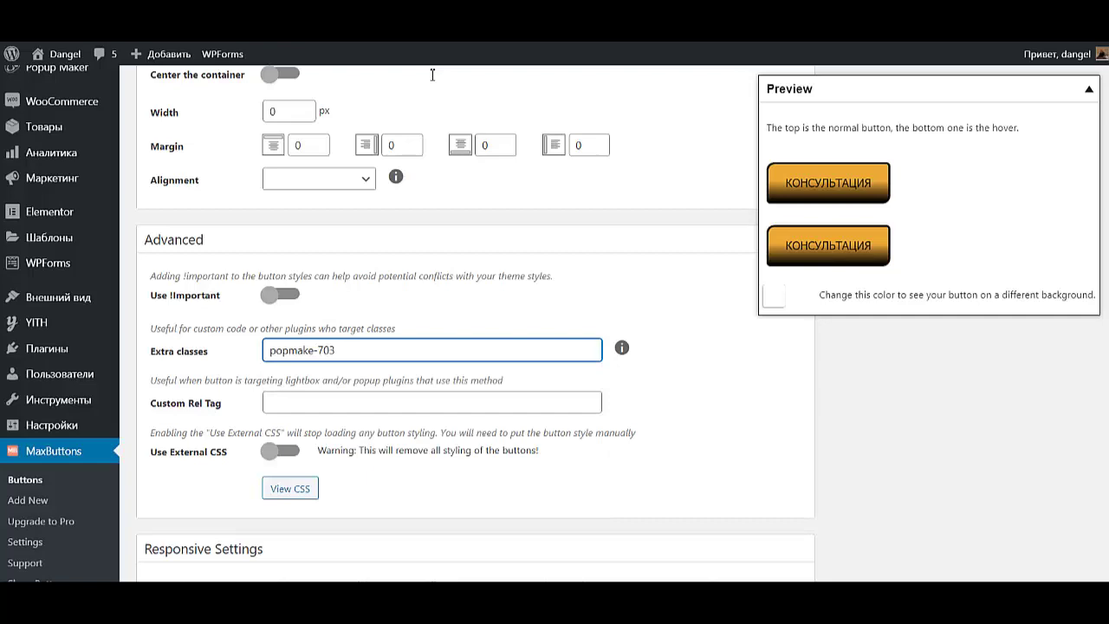
scroll(432, 75, "down", 3)
left_click(162, 504)
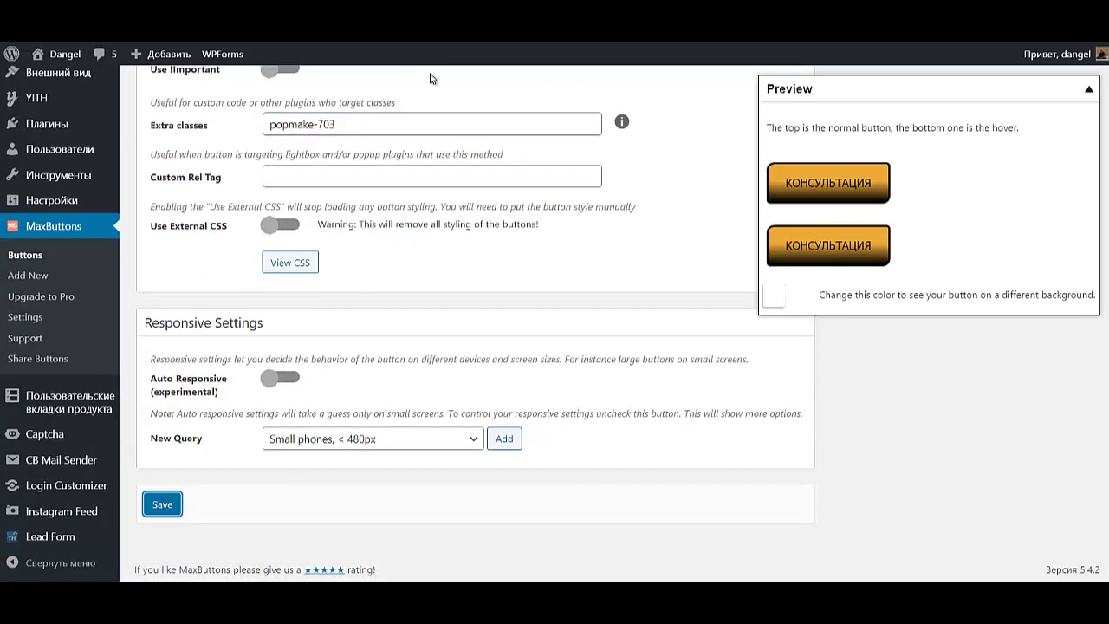
key("Return")
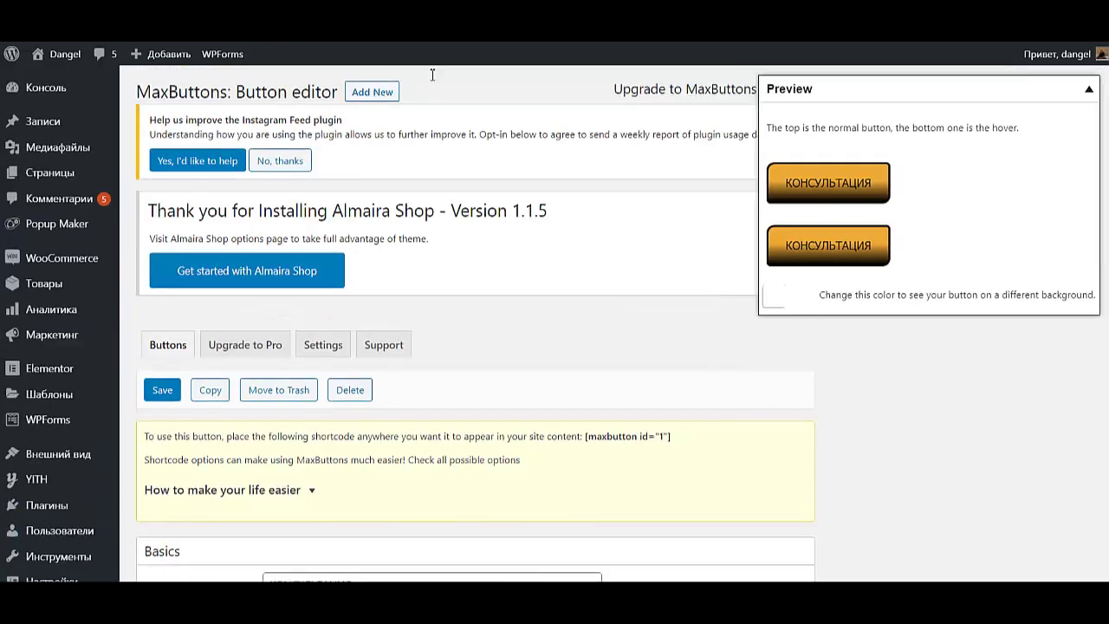
scroll(432, 80, "down", 3)
scroll(431, 80, "down", 3)
scroll(432, 80, "up", 3)
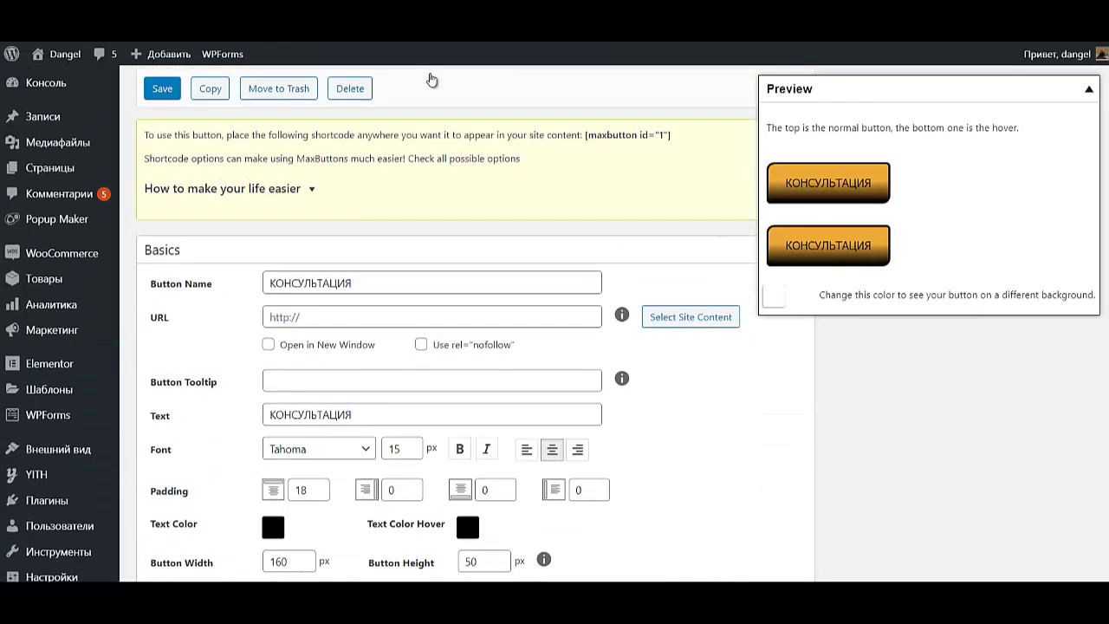